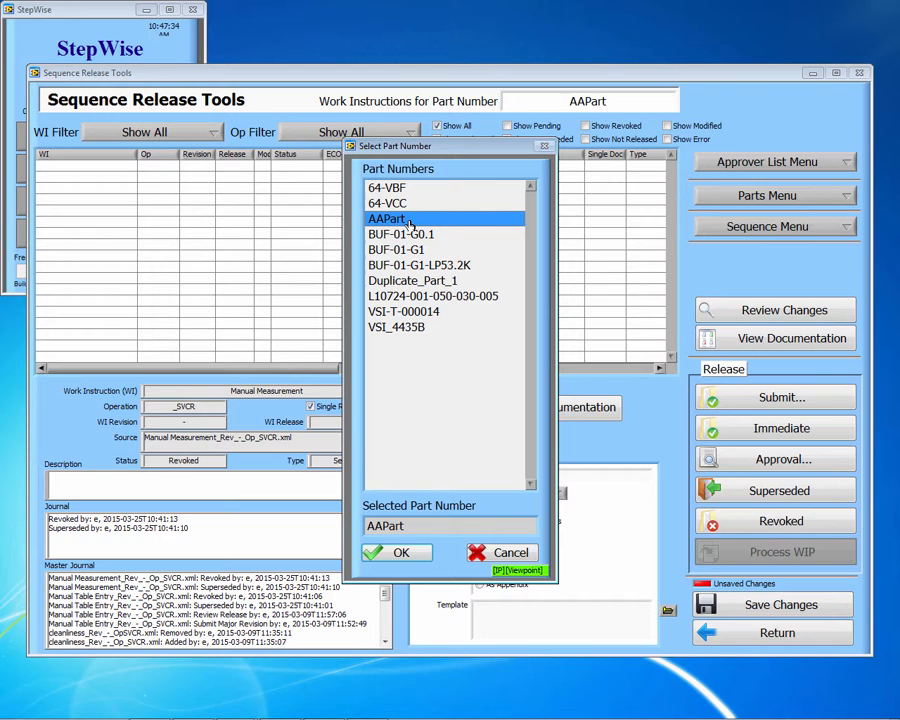
Step: Pick AAPart in the Select Part Number dialog to list its work instructions
{"action": "left_click", "coordinate": [398, 556]}
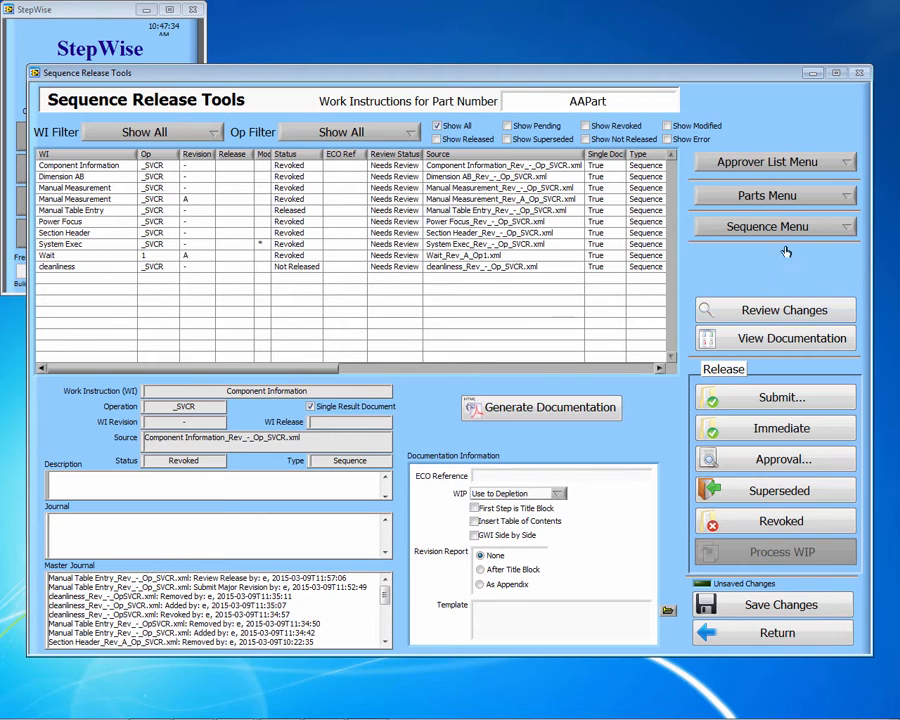
{"action": "left_click", "coordinate": [846, 162]}
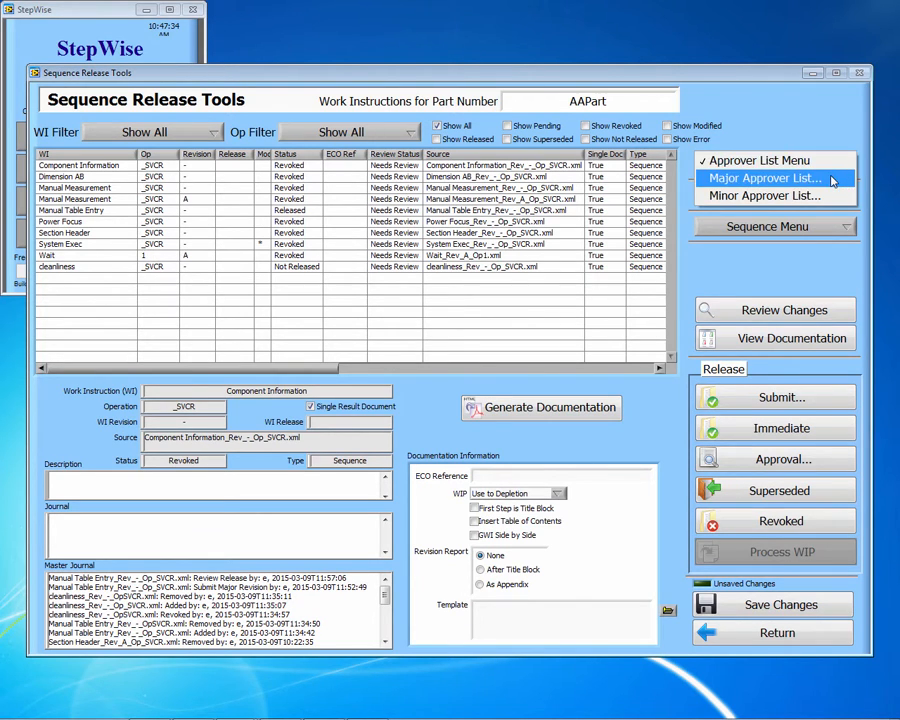
{"action": "left_click", "coordinate": [820, 178]}
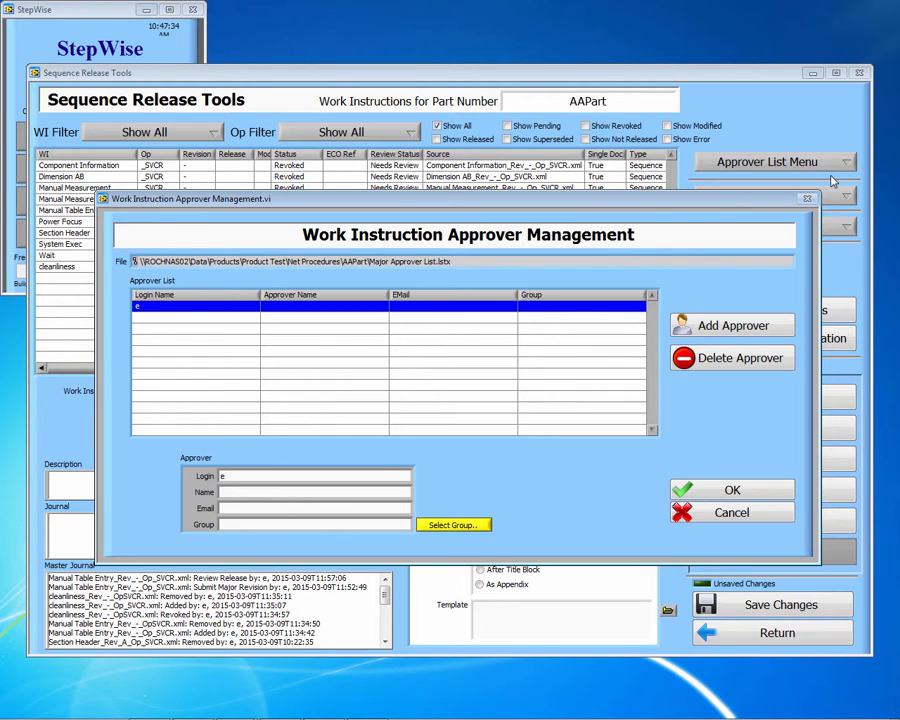
{"action": "left_click", "coordinate": [745, 330]}
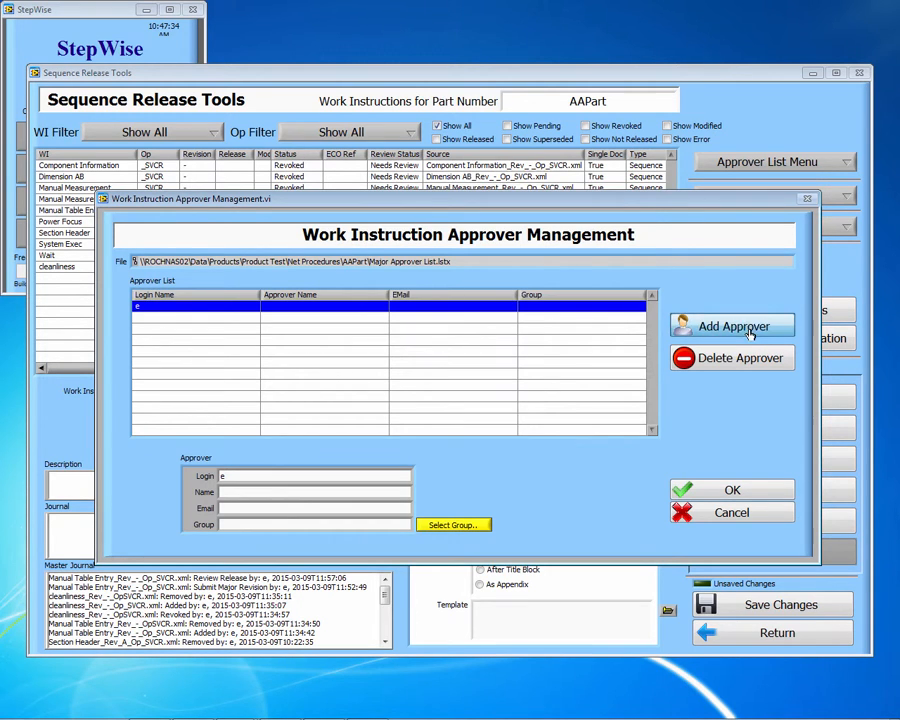
{"action": "left_click", "coordinate": [600, 248]}
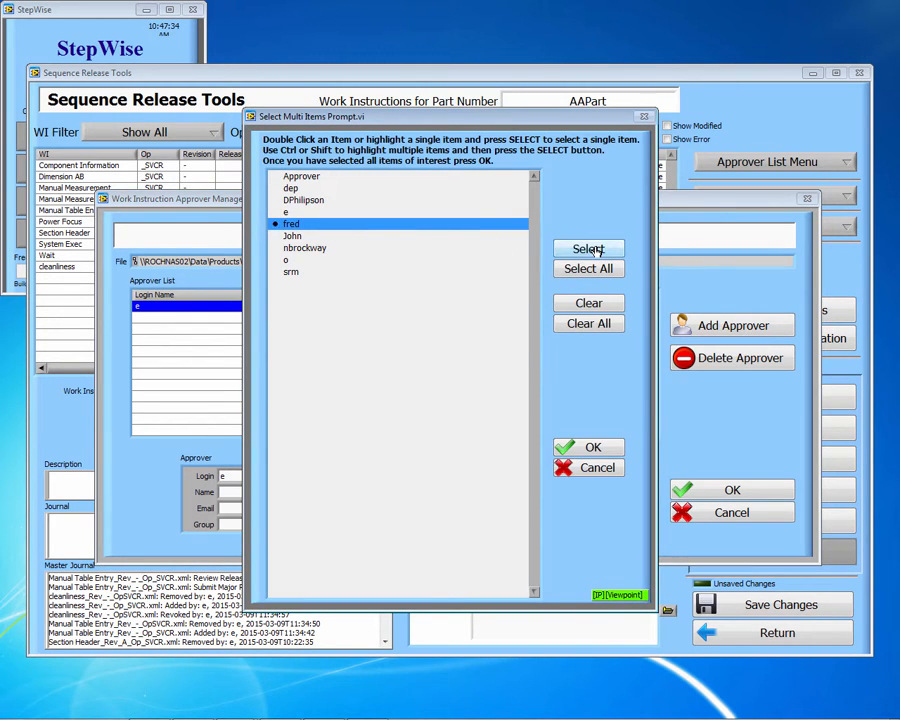
{"action": "left_click", "coordinate": [589, 445]}
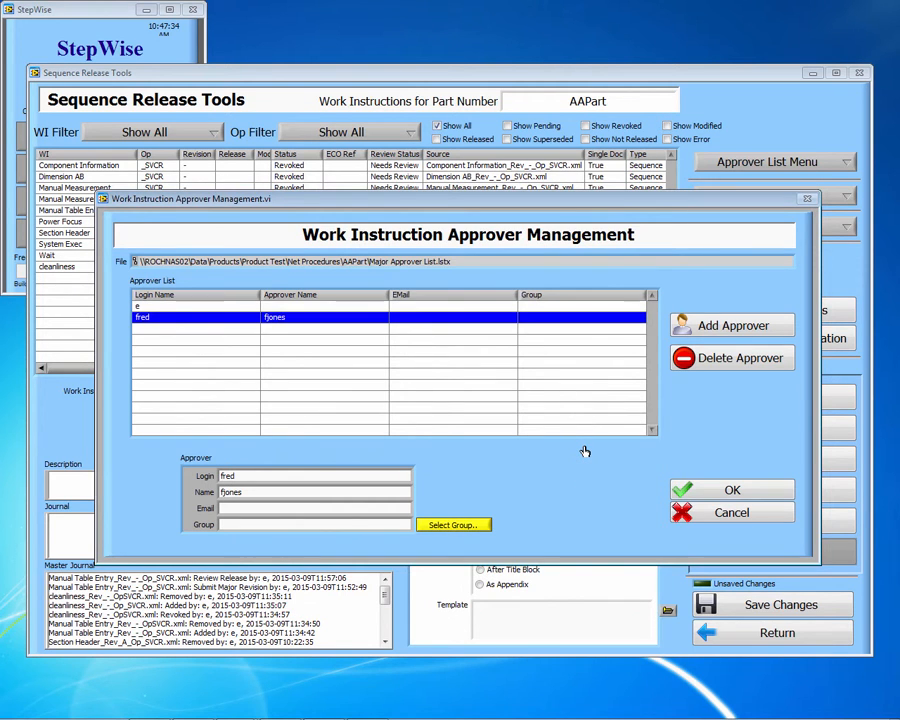
{"action": "left_click", "coordinate": [320, 511]}
{"action": "left_click", "coordinate": [458, 526]}
{"action": "left_click", "coordinate": [349, 213]}
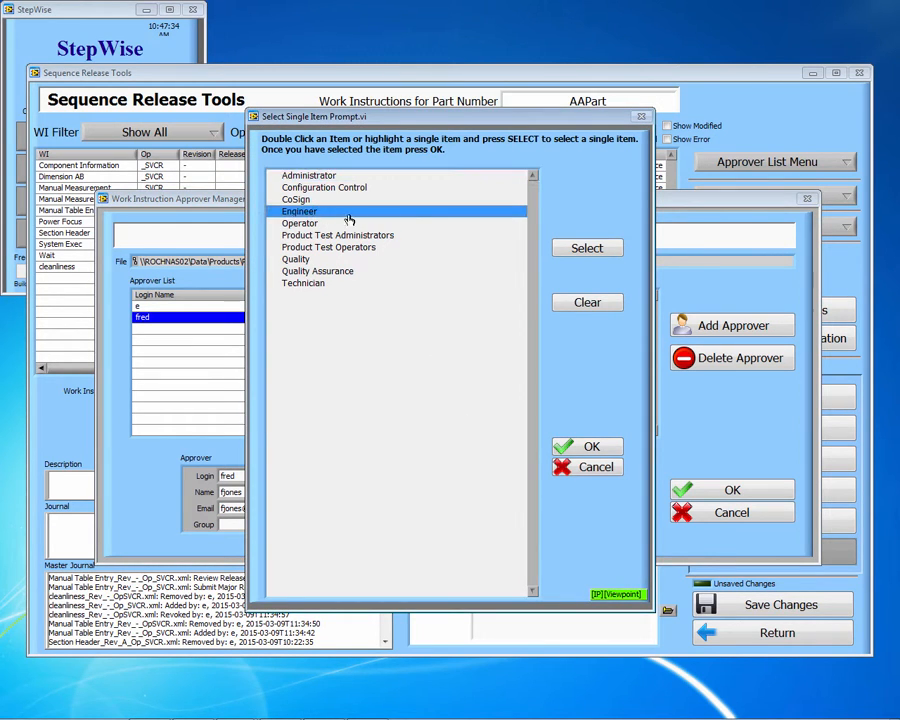
{"action": "left_click", "coordinate": [588, 249]}
{"action": "left_click", "coordinate": [592, 447]}
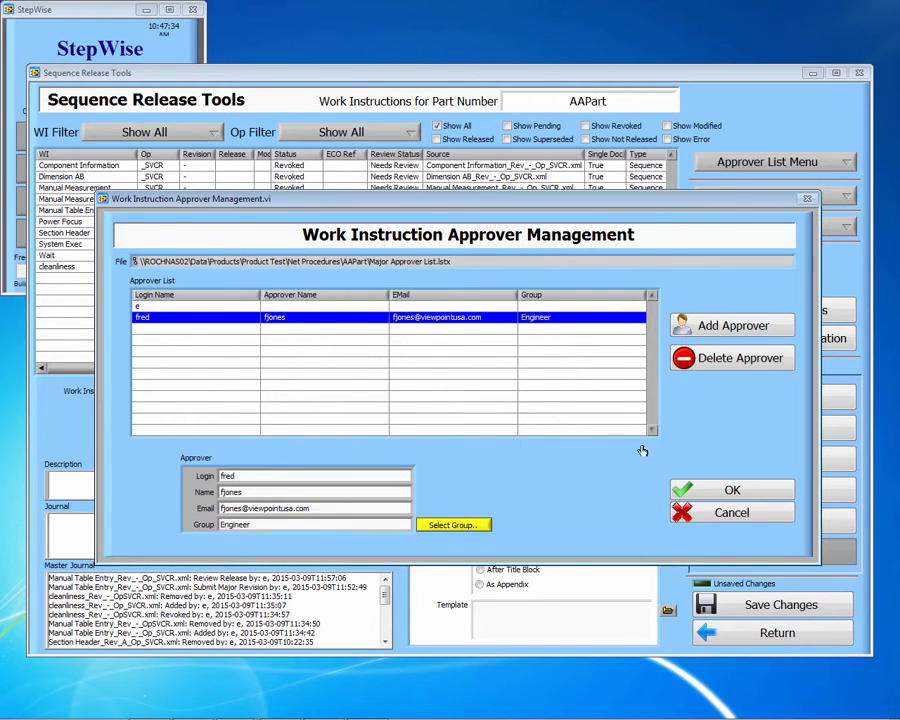
{"action": "left_click", "coordinate": [744, 362]}
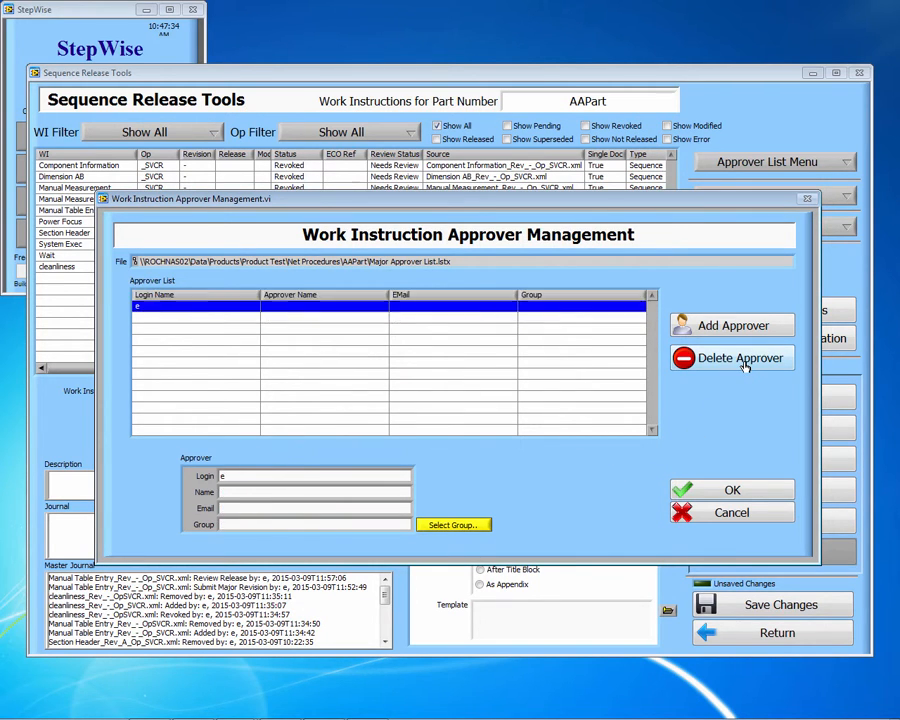
{"action": "left_click", "coordinate": [746, 492]}
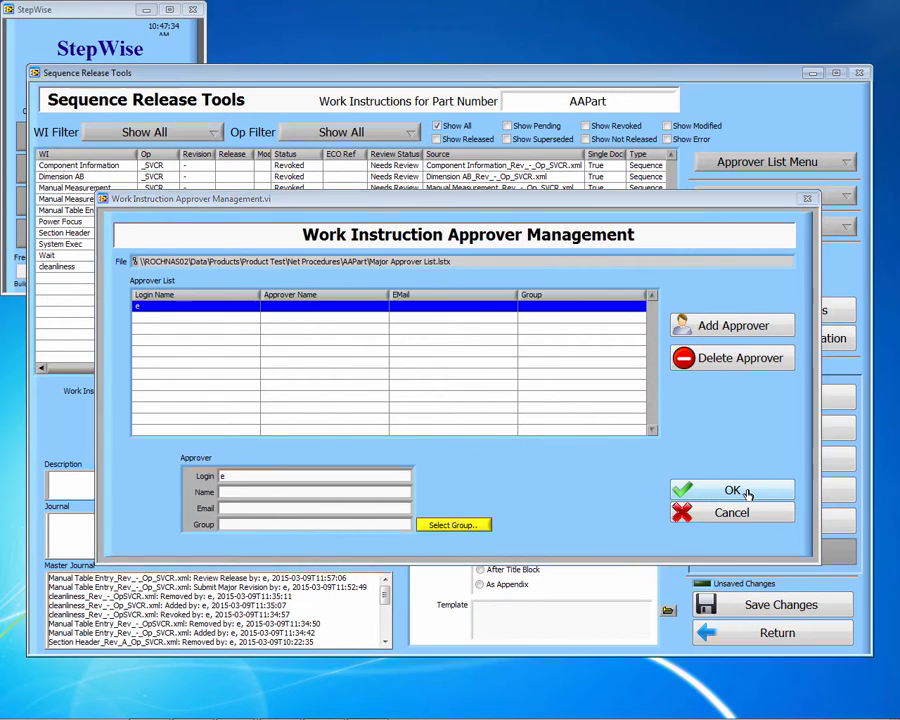
{"action": "left_click", "coordinate": [839, 199]}
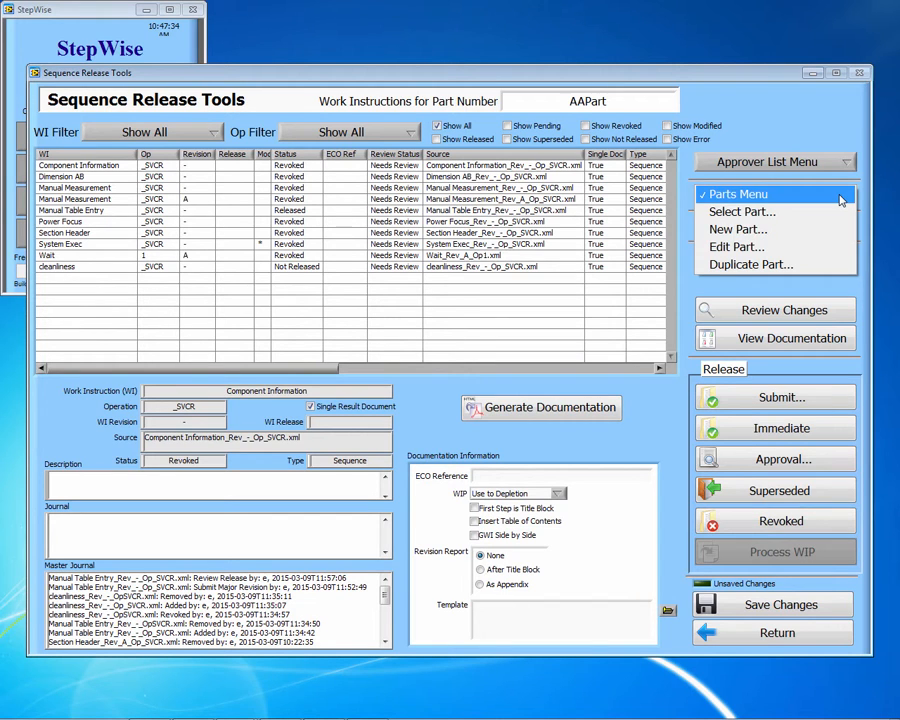
Step: Look through the Parts and Sequence menus, then select the Manual Measurement revision A instruction
{"action": "left_click", "coordinate": [840, 200]}
{"action": "left_click", "coordinate": [841, 233]}
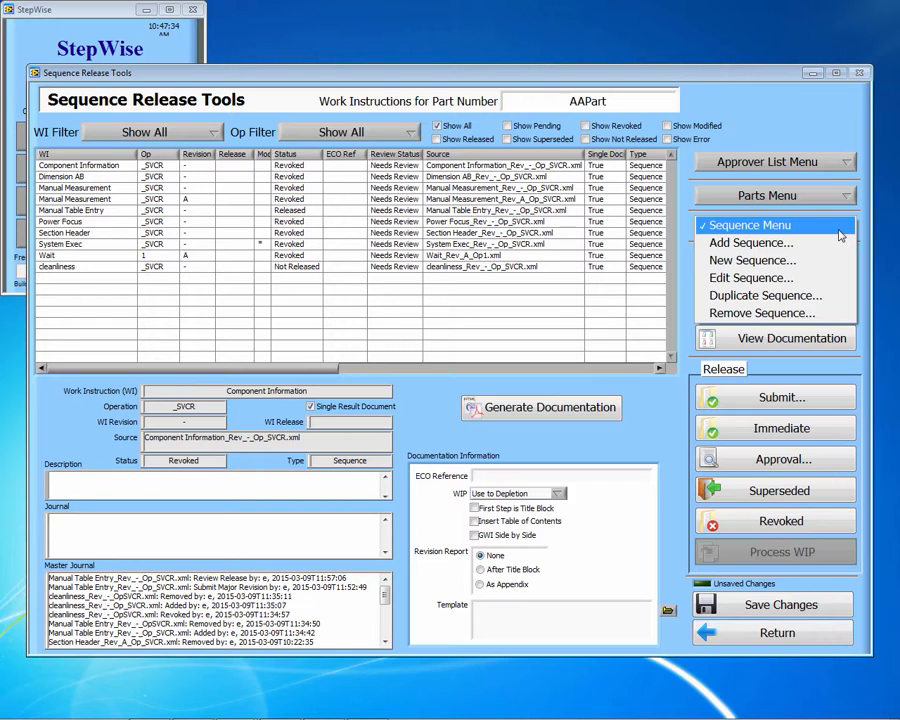
{"action": "left_click", "coordinate": [840, 231]}
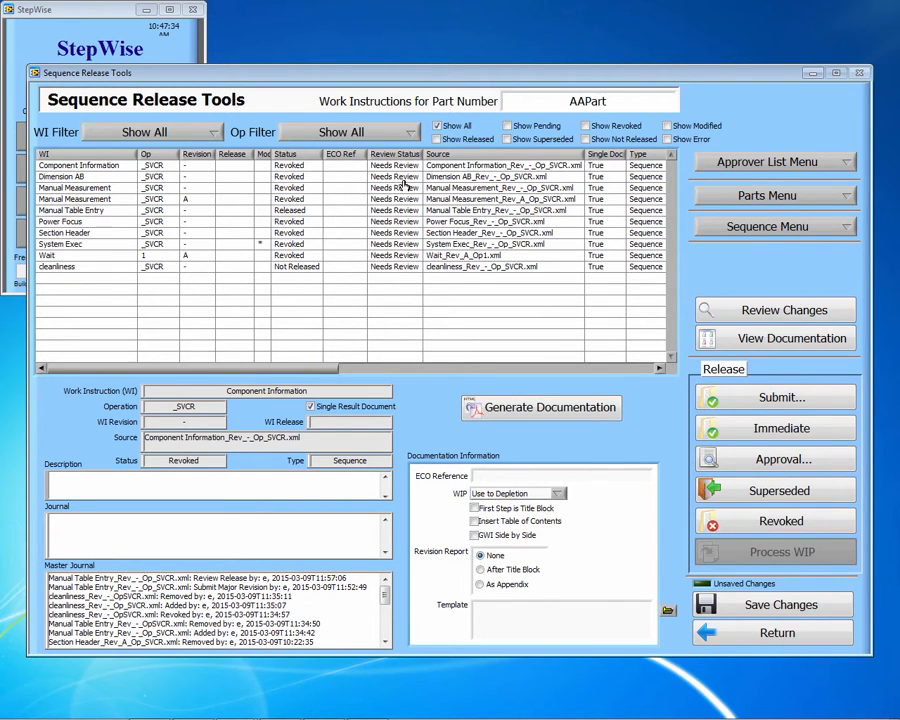
{"action": "left_click", "coordinate": [331, 201]}
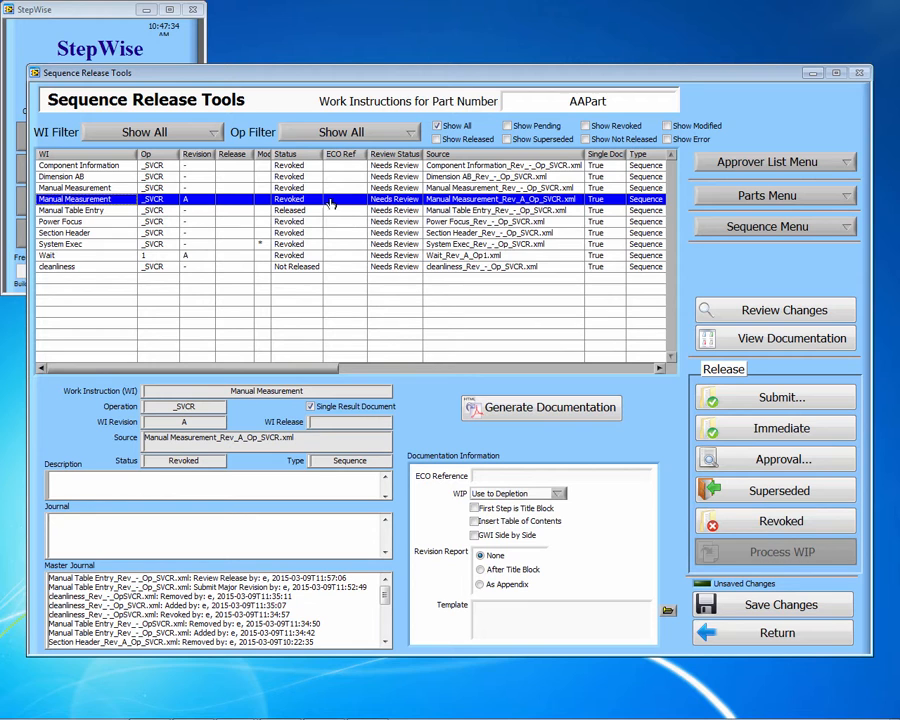
Step: Compare Rev A with the previous revision, copying Test Case 3's differences to notes and accepting them
{"action": "left_click", "coordinate": [786, 312]}
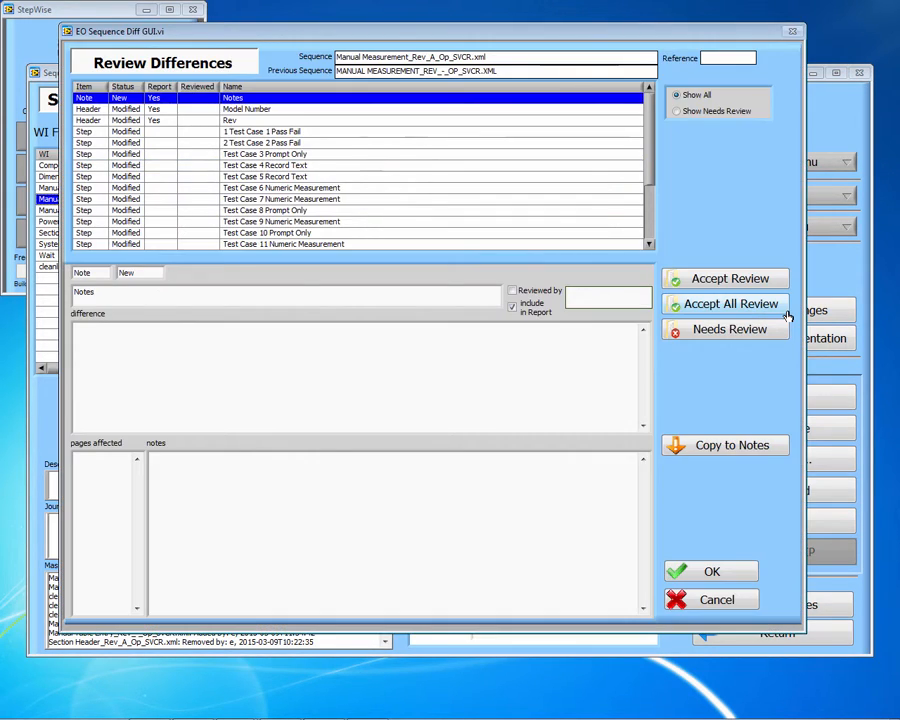
{"action": "left_click", "coordinate": [329, 155]}
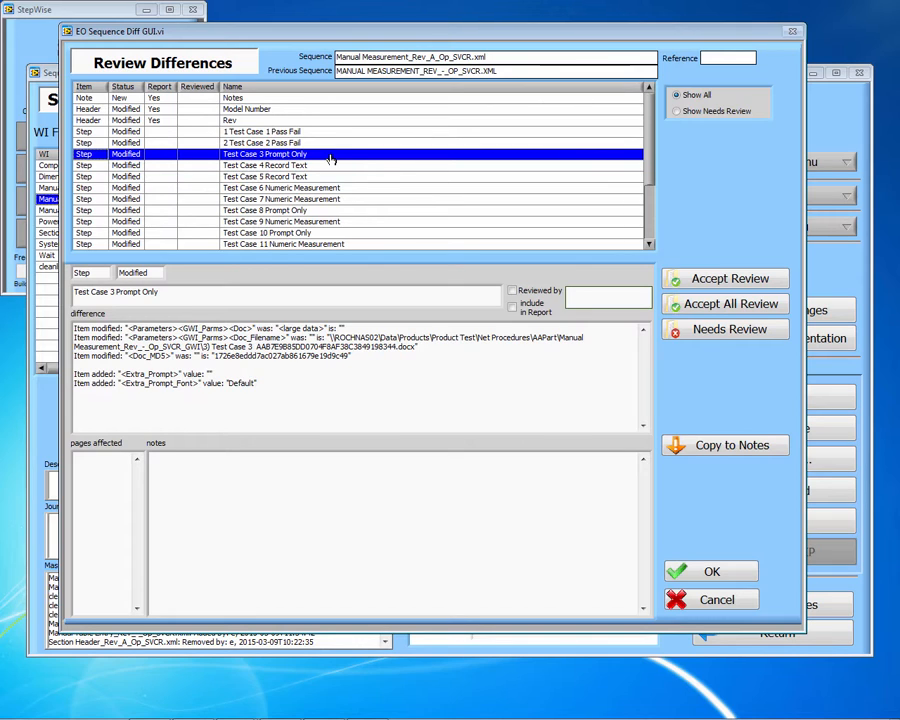
{"action": "left_click", "coordinate": [738, 455]}
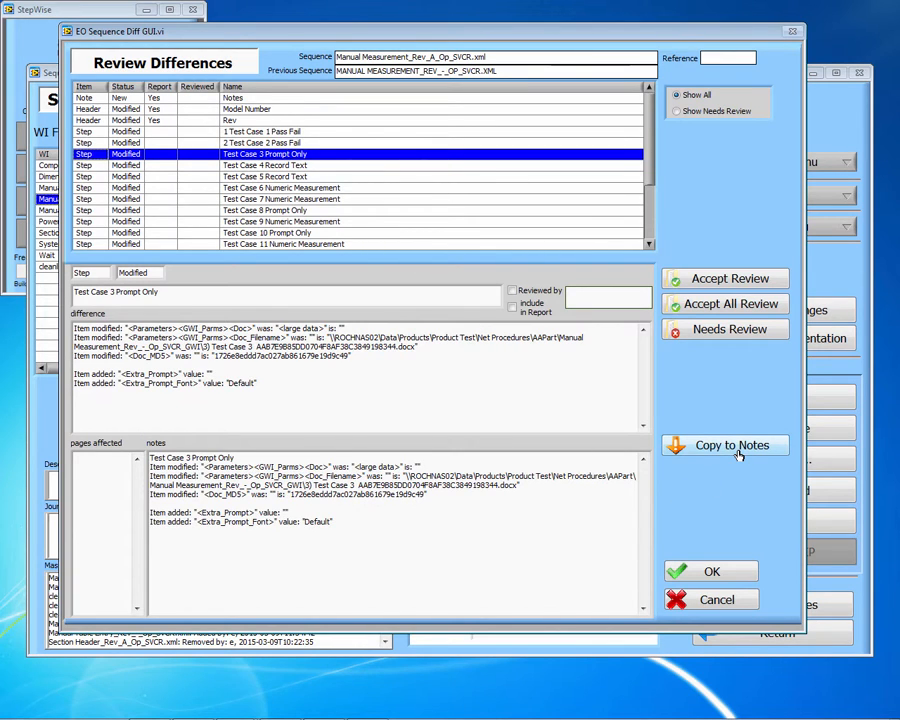
{"action": "left_click", "coordinate": [735, 282]}
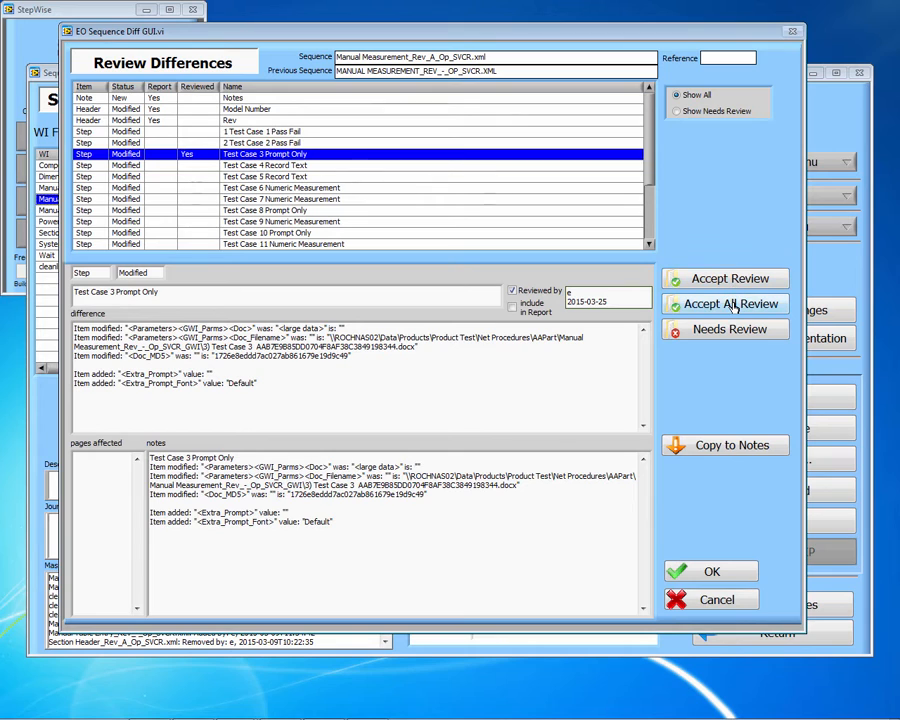
Step: Accept all remaining differences, flag Test Case 4 as Needs Review, and finish the review
{"action": "left_click", "coordinate": [735, 309]}
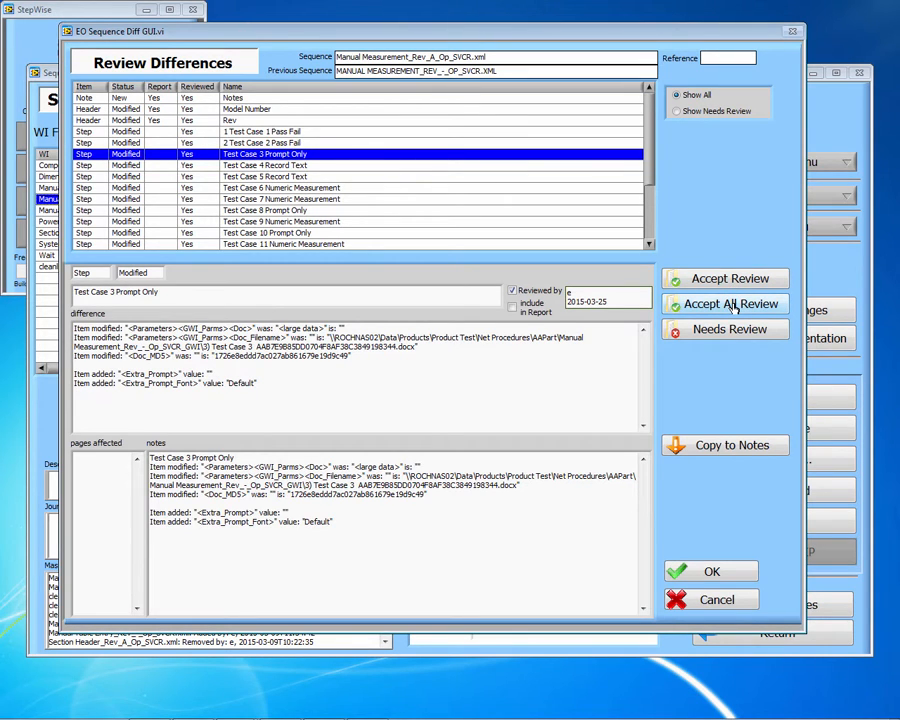
{"action": "left_click", "coordinate": [380, 166]}
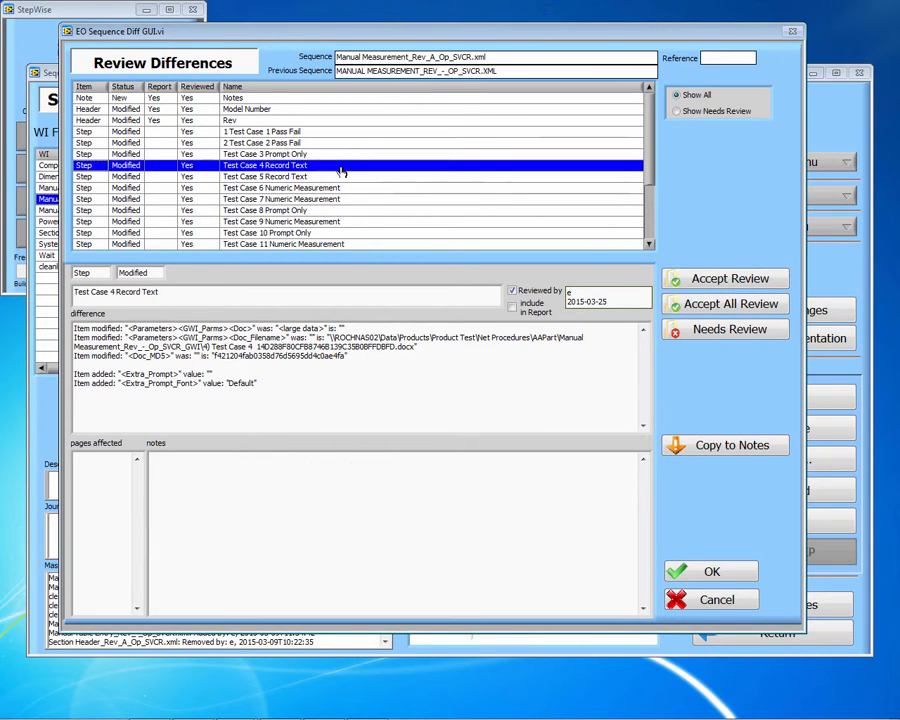
{"action": "left_click", "coordinate": [727, 333]}
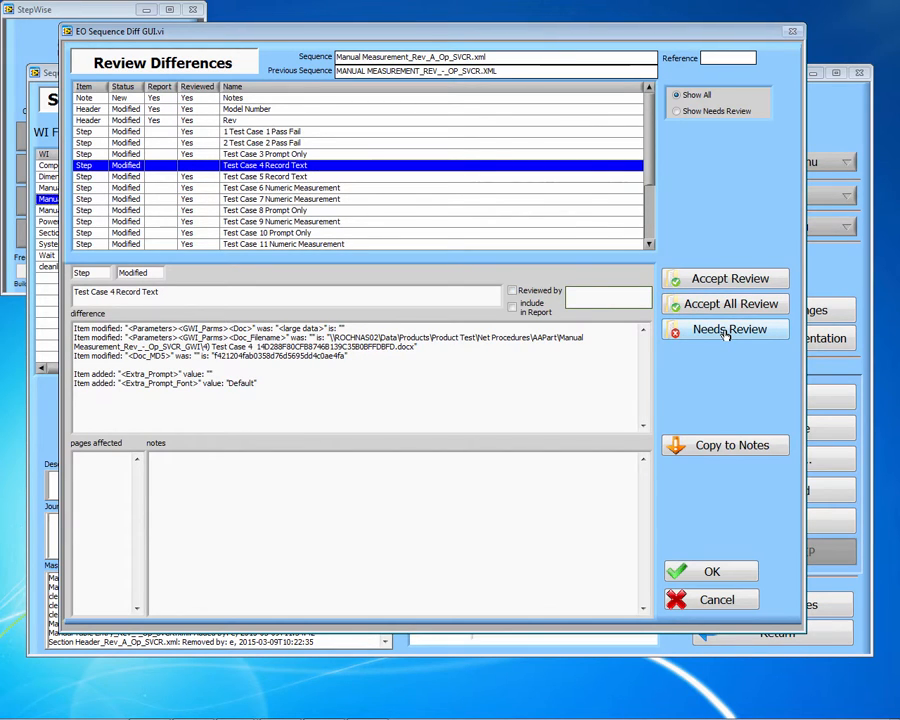
{"action": "left_click", "coordinate": [712, 572]}
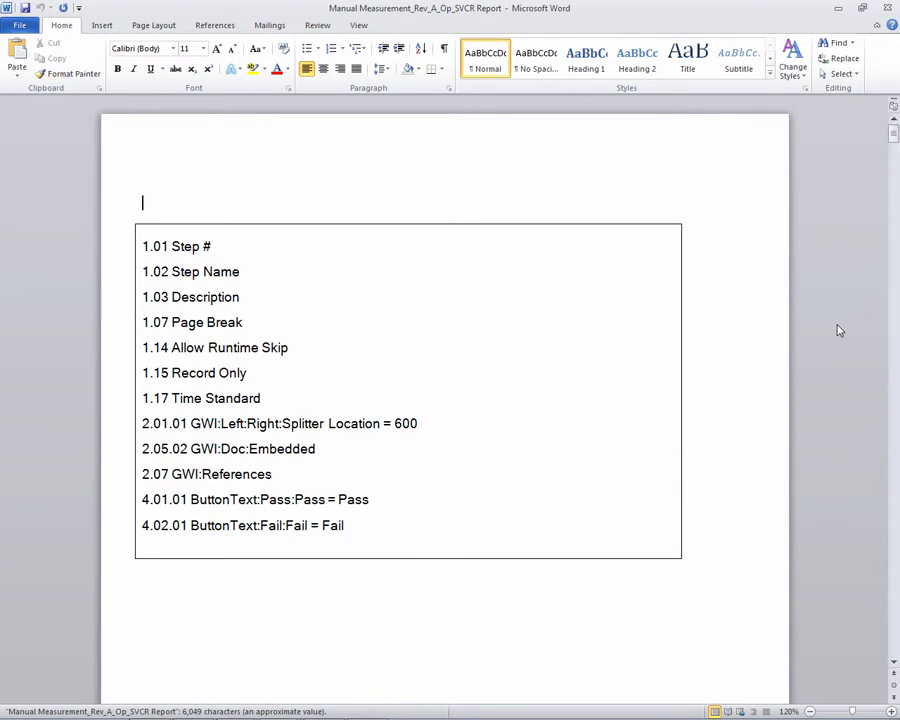
Step: Scroll through the Manual Measurement_Rev_A_Op_SVCR report's step settings, then close Word
{"action": "scroll", "coordinate": [822, 328], "scroll_direction": "down", "scroll_amount": 10}
{"action": "left_click_drag", "start_coordinate": [893, 152], "coordinate": [878, 540]}
{"action": "scroll", "coordinate": [748, 366], "scroll_direction": "down", "scroll_amount": 5}
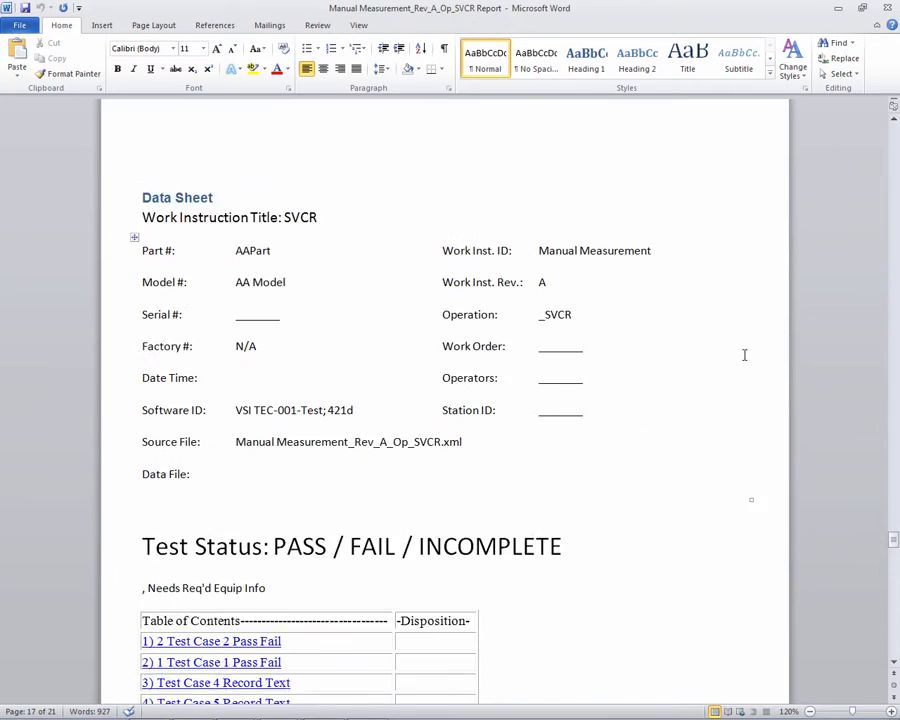
{"action": "scroll", "coordinate": [744, 355], "scroll_direction": "down", "scroll_amount": 15}
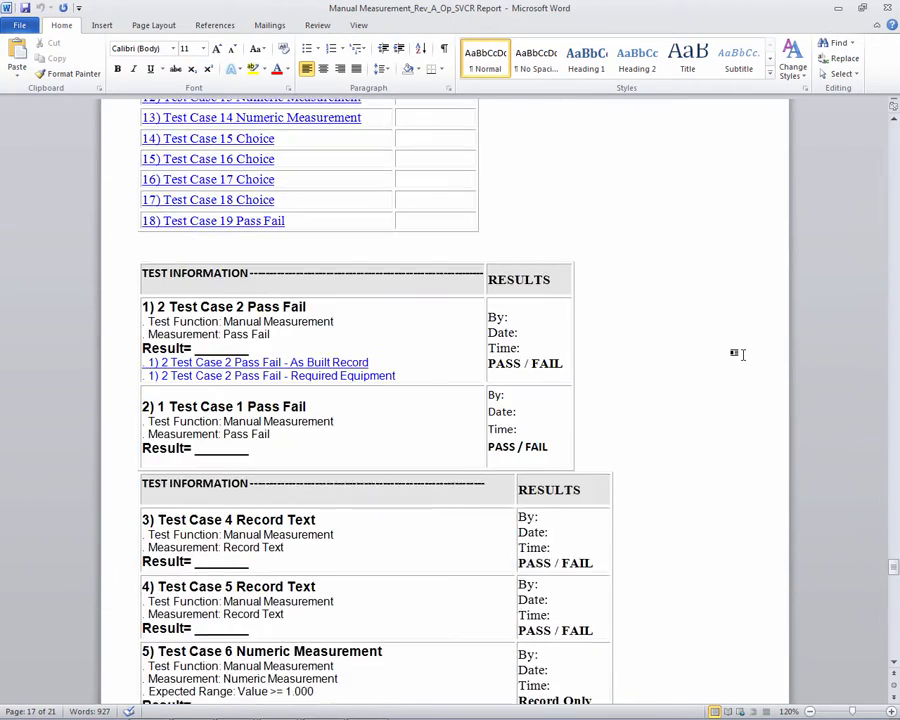
{"action": "scroll", "coordinate": [738, 354], "scroll_direction": "down", "scroll_amount": 18}
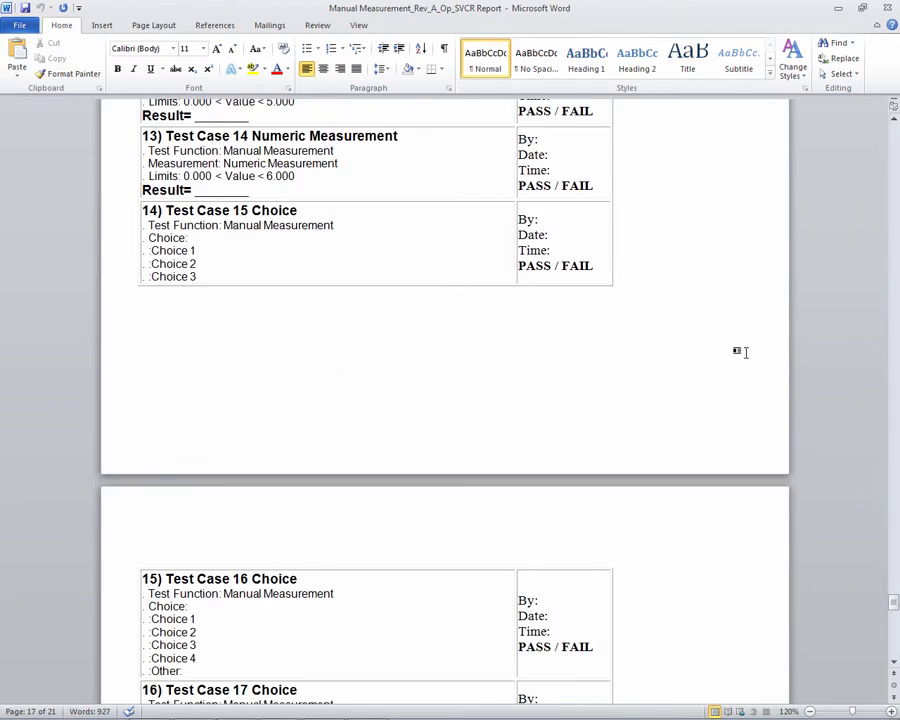
{"action": "scroll", "coordinate": [744, 350], "scroll_direction": "down", "scroll_amount": 7}
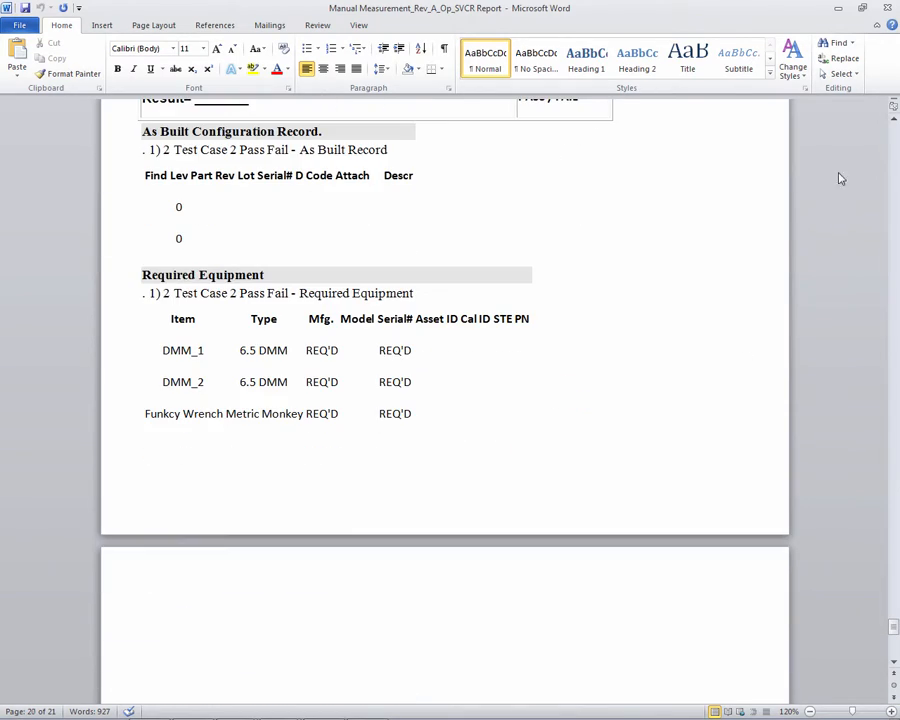
{"action": "left_click", "coordinate": [887, 7]}
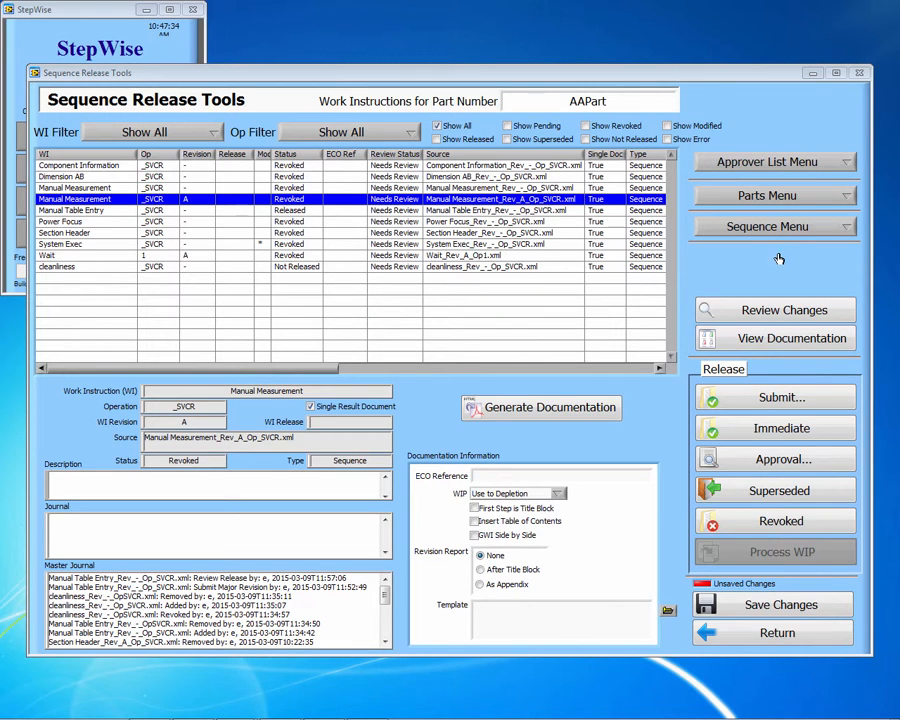
Step: Submit Manual Measurement Rev A for release with the comment 'Submitted for major release'
{"action": "left_click", "coordinate": [777, 399]}
{"action": "left_click", "coordinate": [561, 270]}
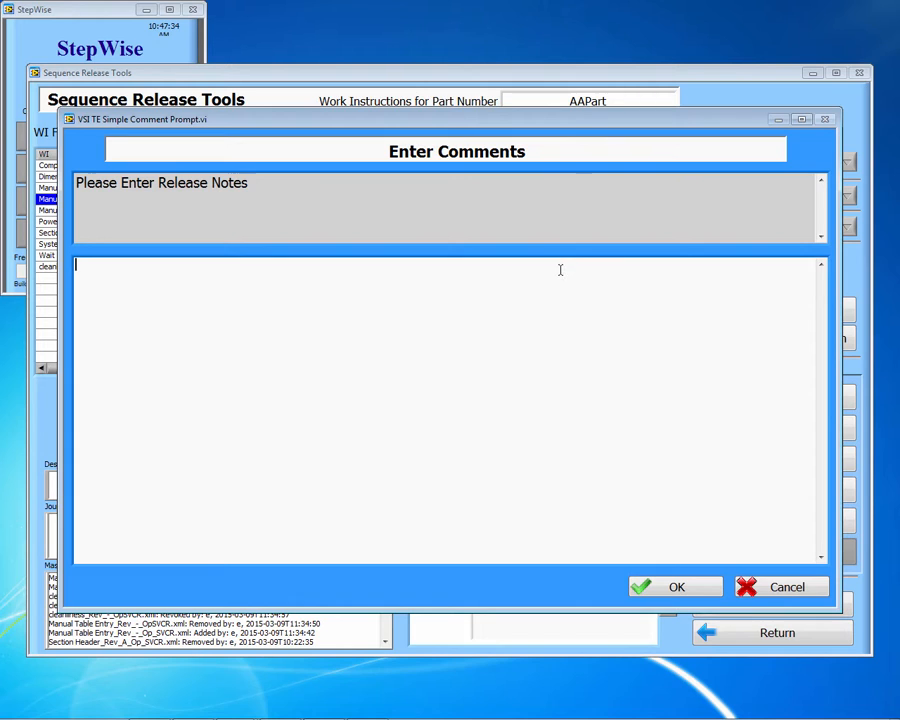
{"action": "type", "text": "Submitted for major release"}
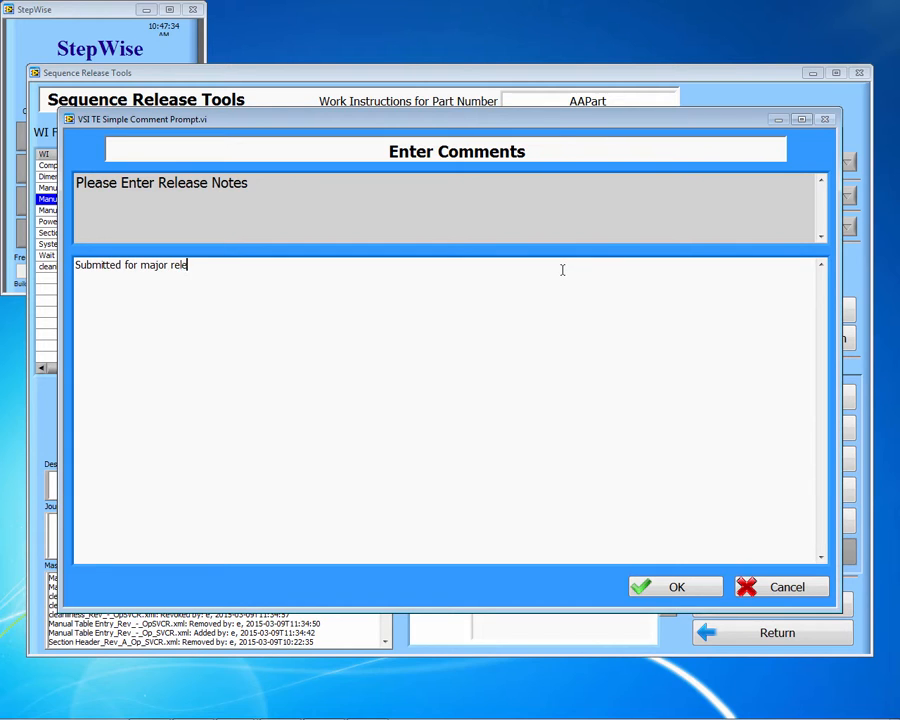
{"action": "left_click", "coordinate": [679, 588]}
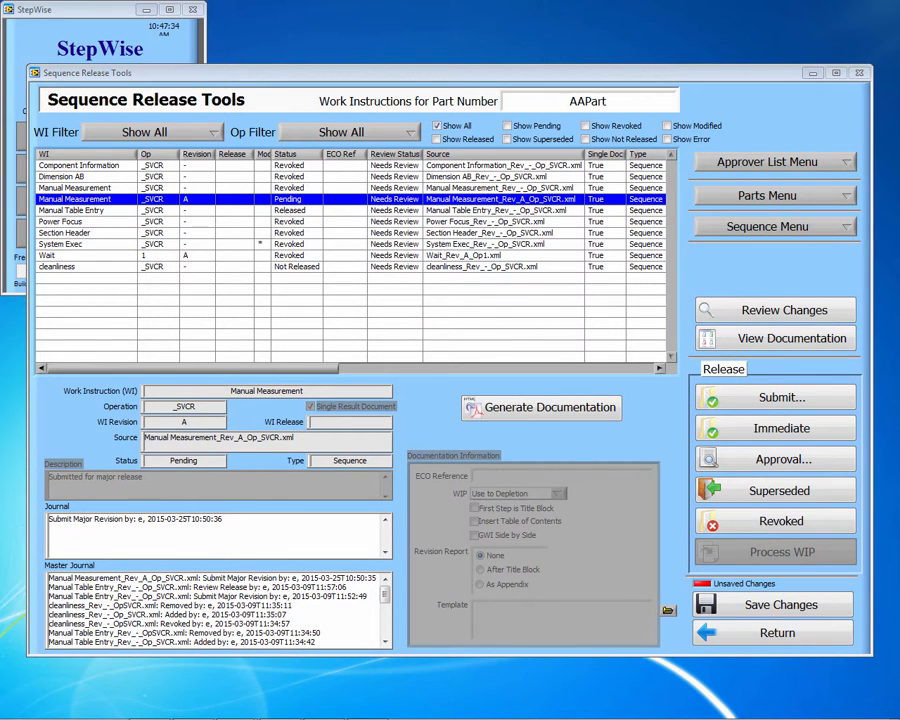
{"action": "left_click", "coordinate": [495, 210]}
Step: Release Power Focus immediately, then open the Approval review for pending Manual Measurement Rev A
{"action": "left_click", "coordinate": [496, 221]}
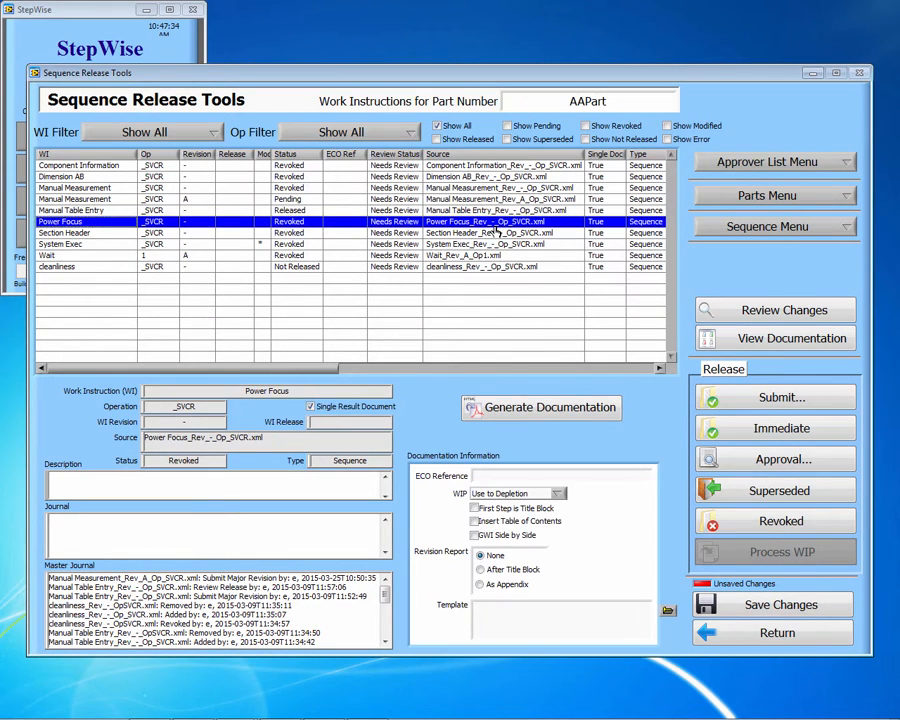
{"action": "left_click", "coordinate": [823, 430]}
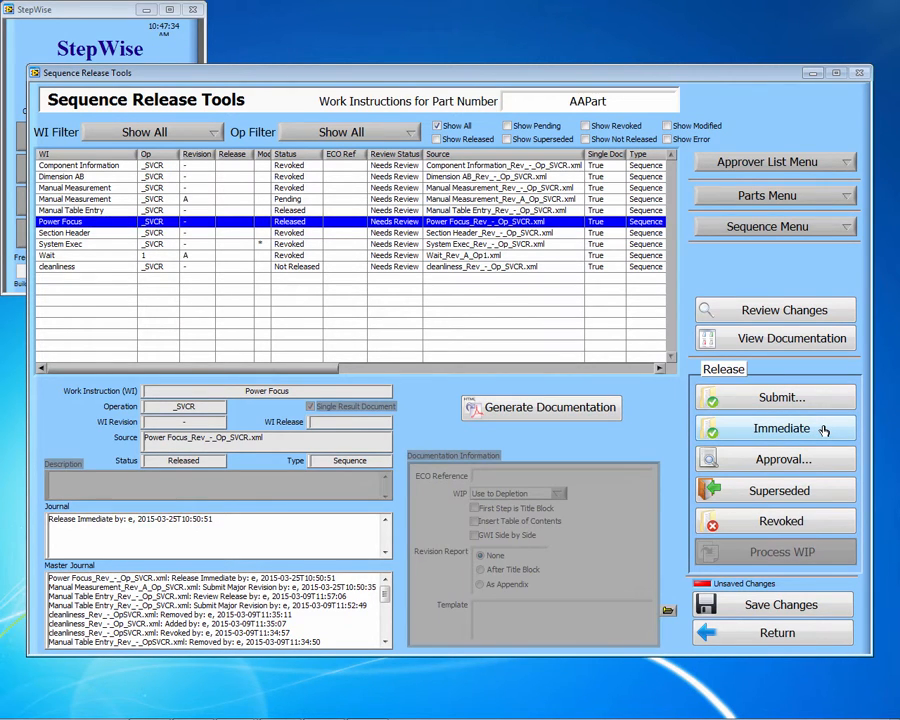
{"action": "left_click", "coordinate": [463, 201]}
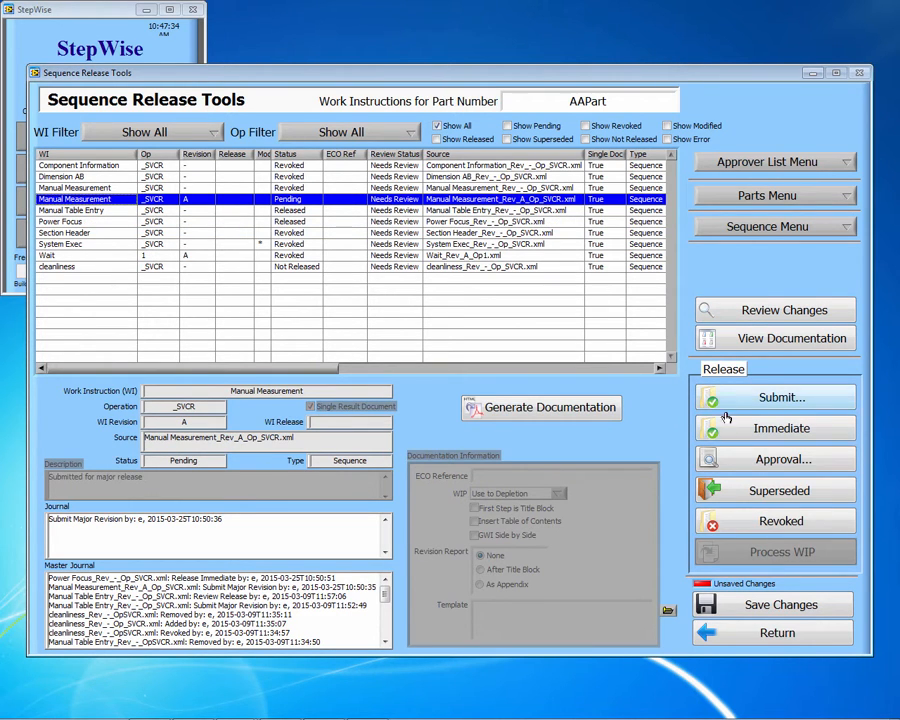
{"action": "left_click", "coordinate": [774, 461]}
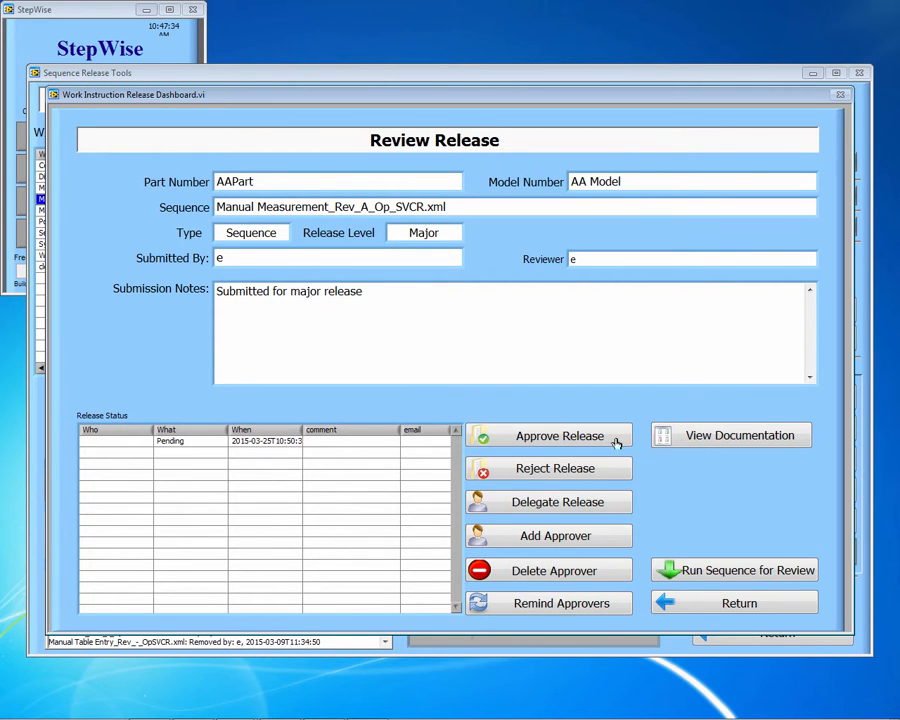
Step: Delegate the release to another user with the comment 'Release Delegation'
{"action": "left_click", "coordinate": [586, 507]}
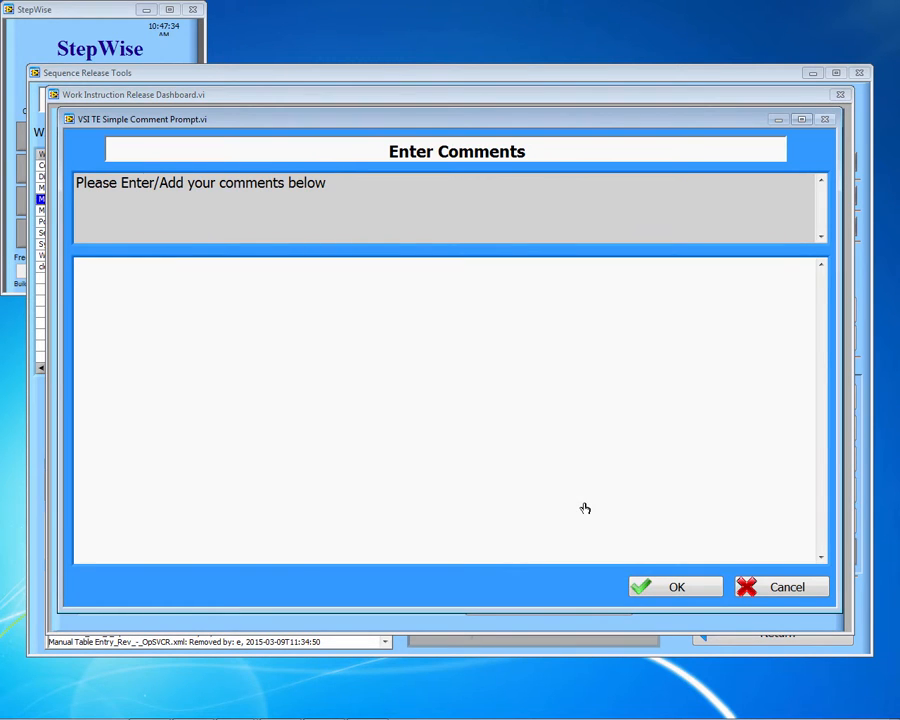
{"action": "type", "text": "Release Delegation"}
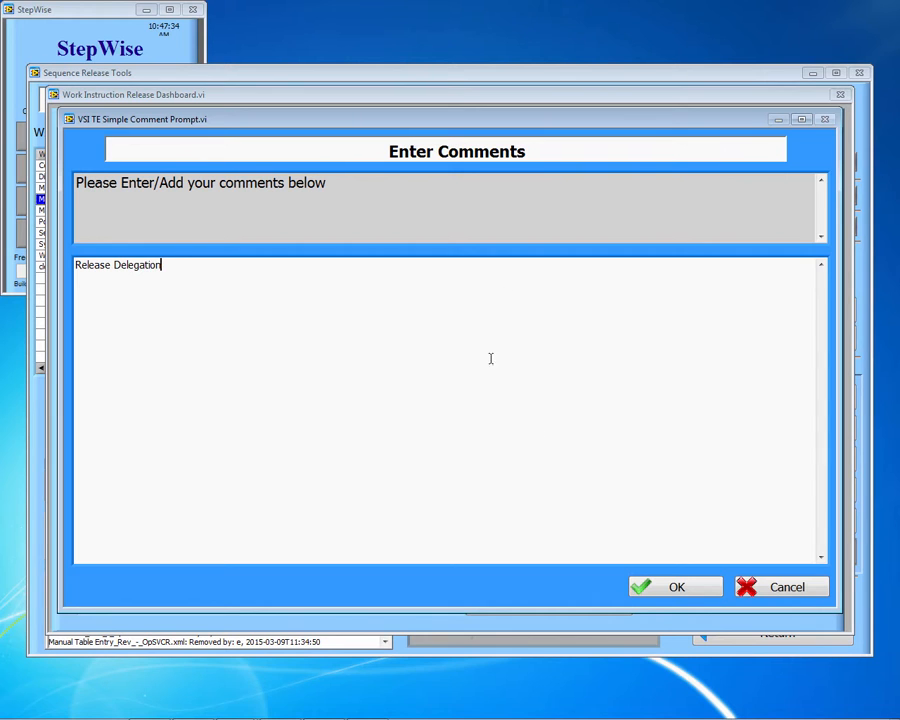
{"action": "left_click", "coordinate": [668, 586]}
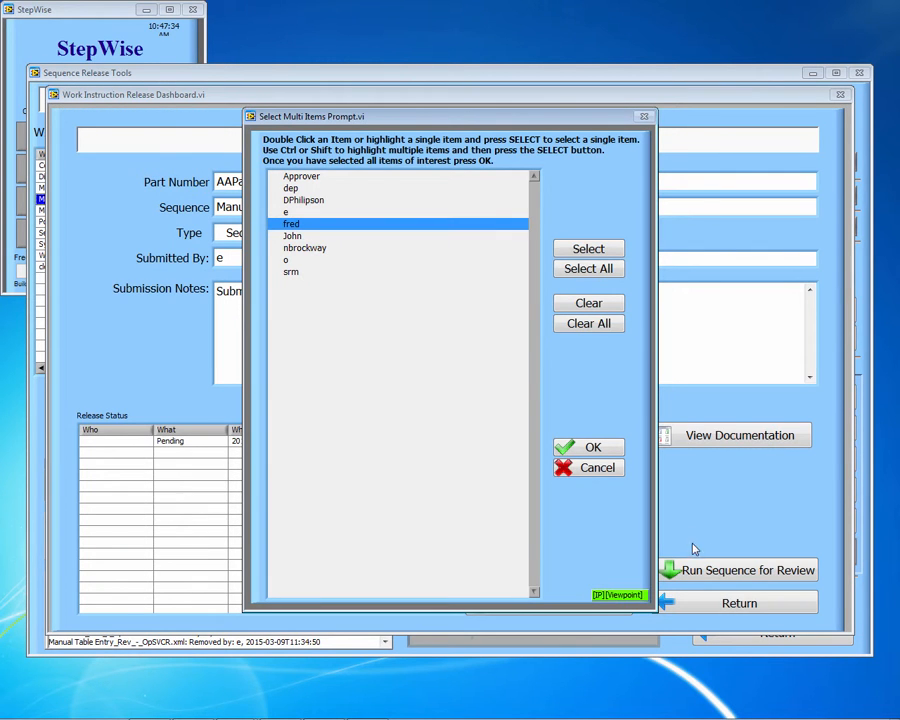
{"action": "left_click", "coordinate": [604, 248]}
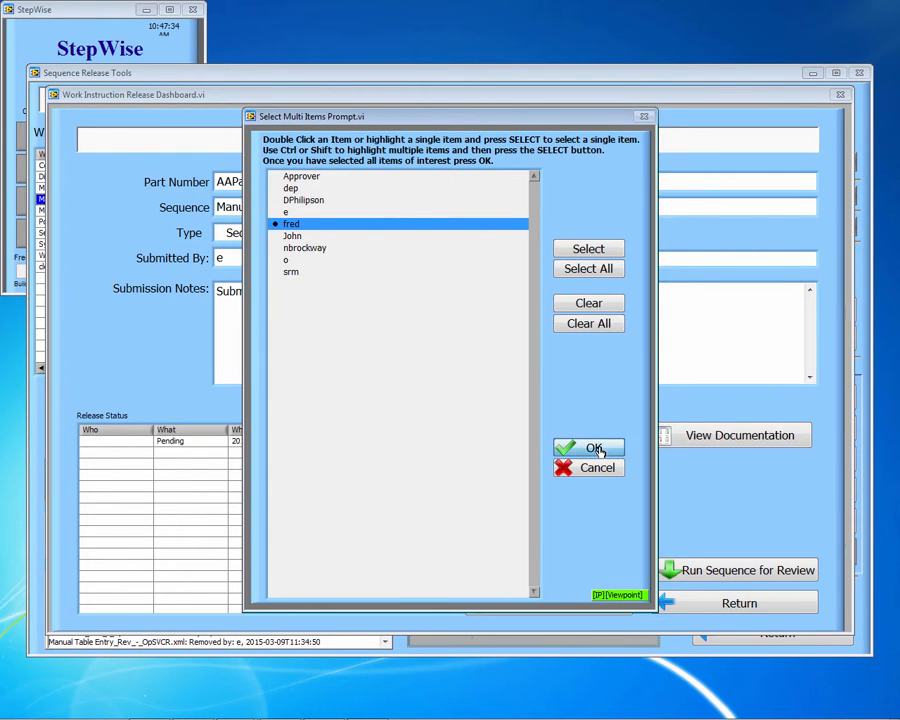
{"action": "left_click", "coordinate": [595, 448]}
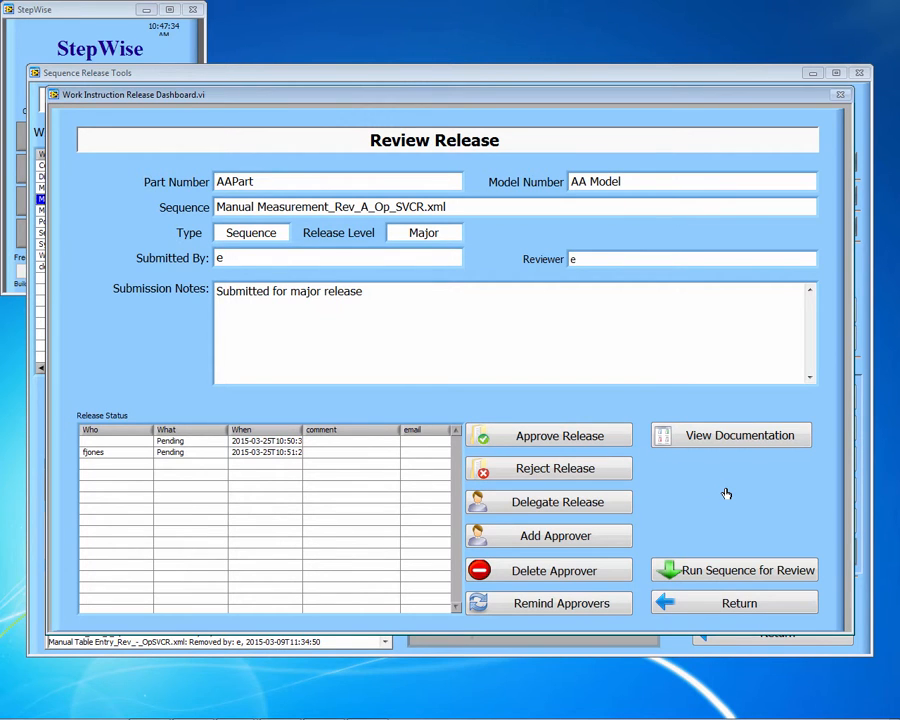
Step: Add another user as an approver with the Engineer role
{"action": "left_click", "coordinate": [585, 536]}
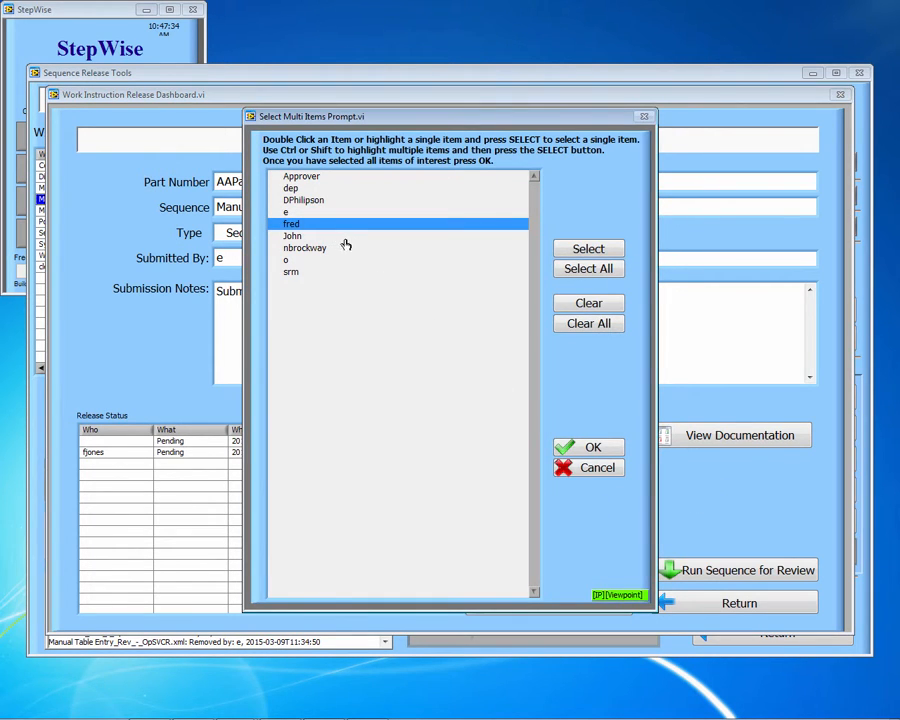
{"action": "left_click", "coordinate": [473, 264]}
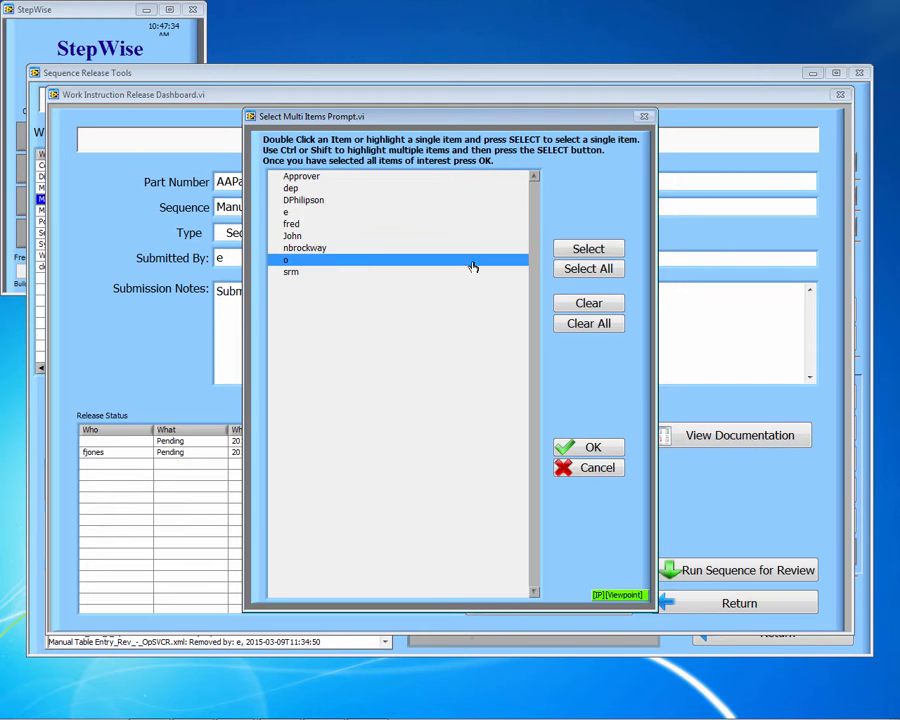
{"action": "left_click", "coordinate": [595, 447]}
{"action": "left_click", "coordinate": [340, 212]}
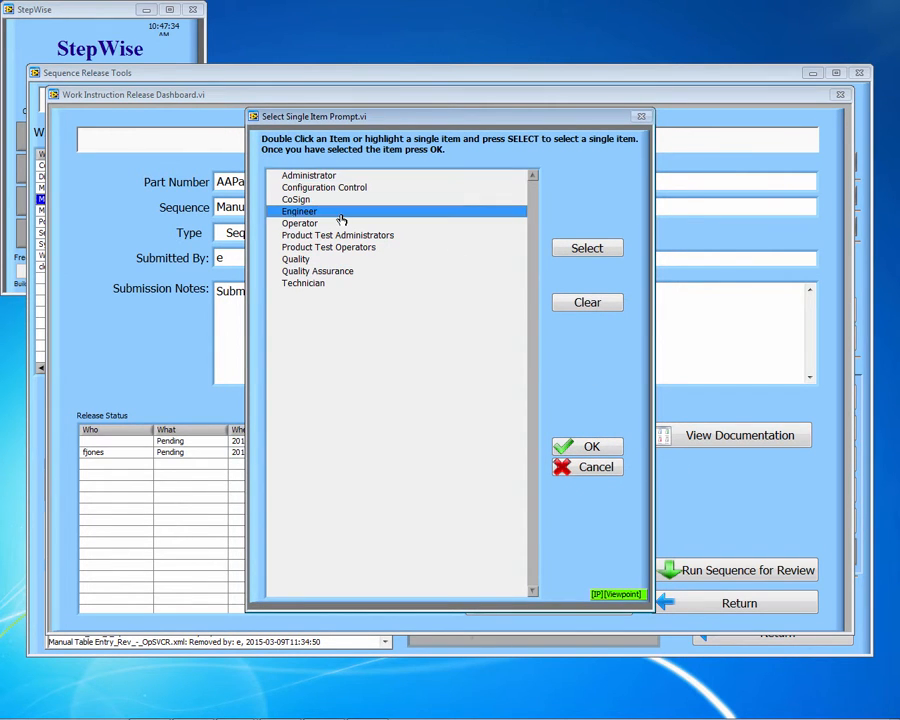
{"action": "left_click", "coordinate": [594, 247]}
{"action": "left_click", "coordinate": [608, 446]}
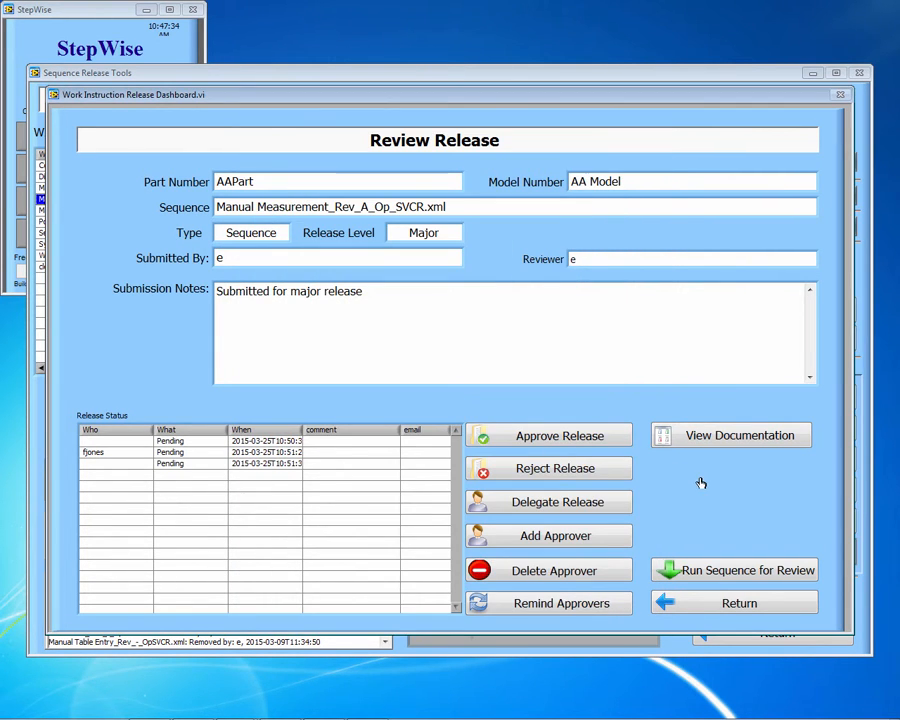
Step: Select the approval entries, then run Manual Measurement Rev A's sequence for review
{"action": "left_click", "coordinate": [299, 465]}
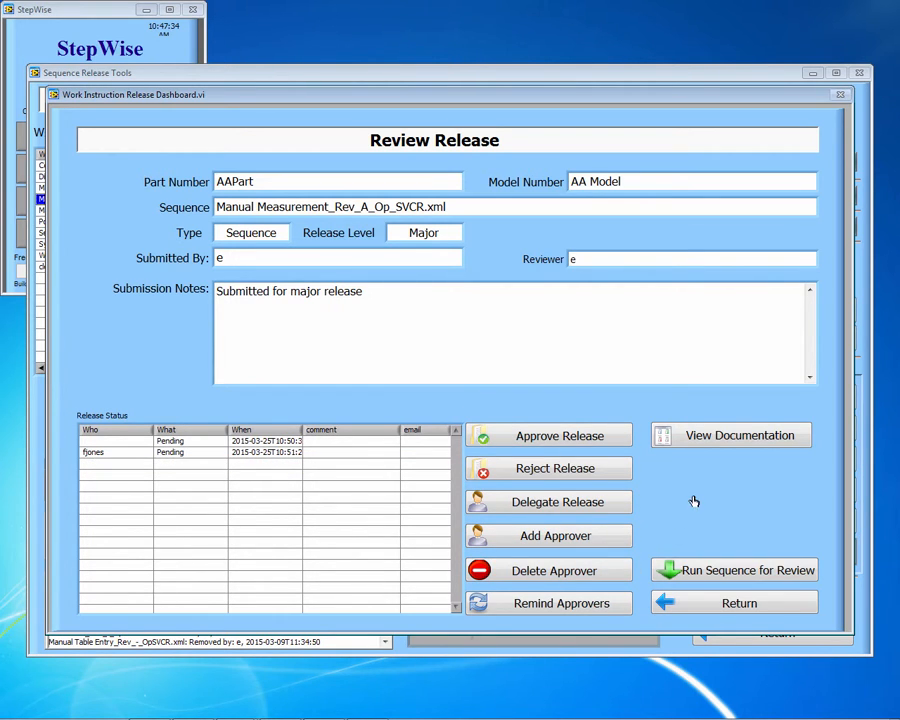
{"action": "left_click", "coordinate": [217, 441]}
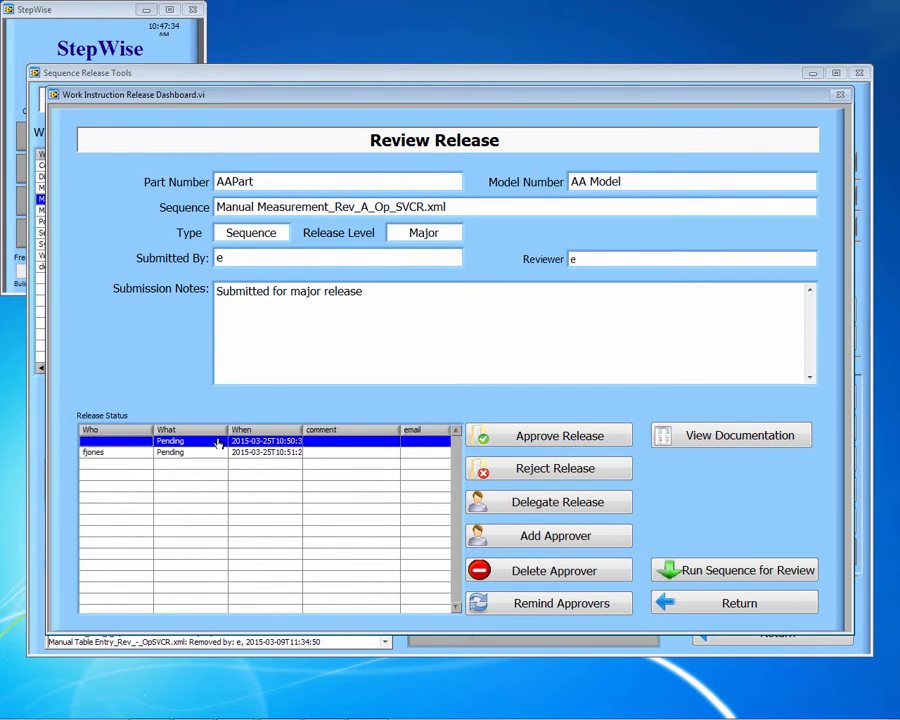
{"action": "left_click", "coordinate": [722, 577]}
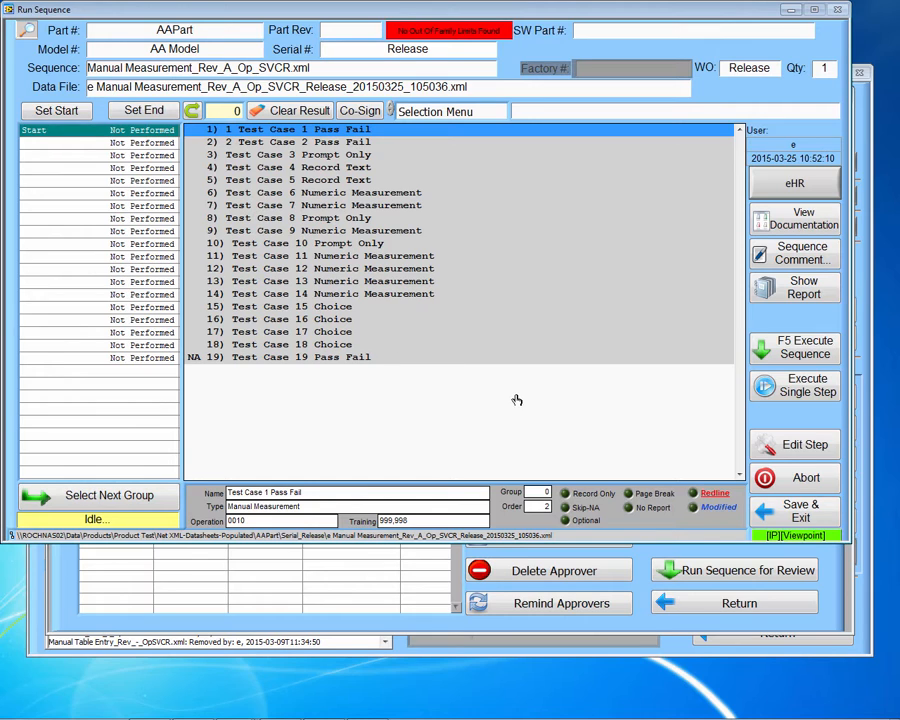
Step: Save and exit the review run, close the PDF report, and continue copying files to the network drive
{"action": "left_click", "coordinate": [790, 512]}
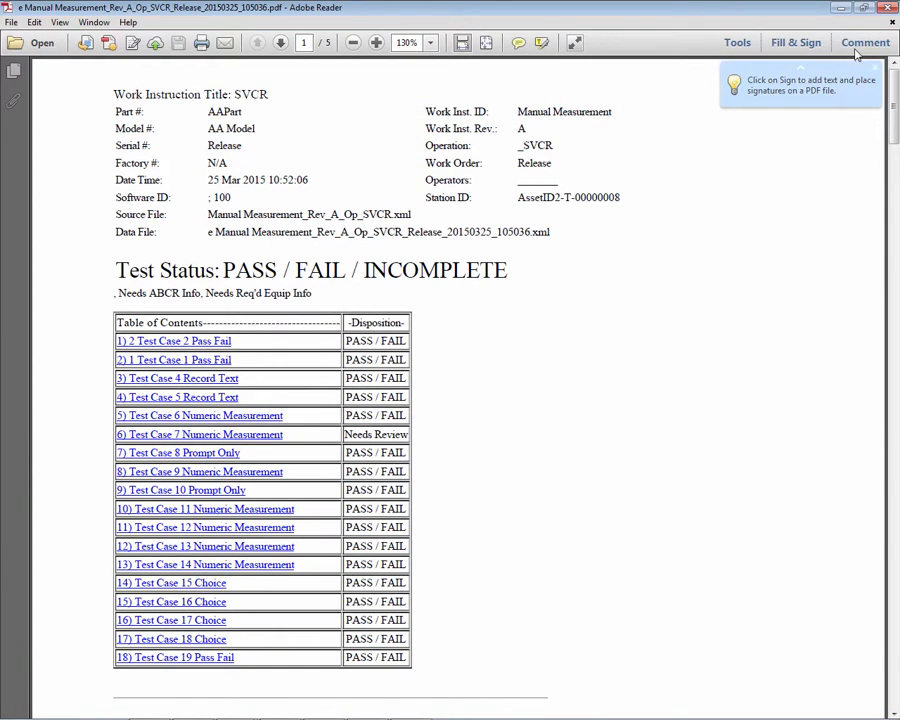
{"action": "left_click", "coordinate": [886, 10]}
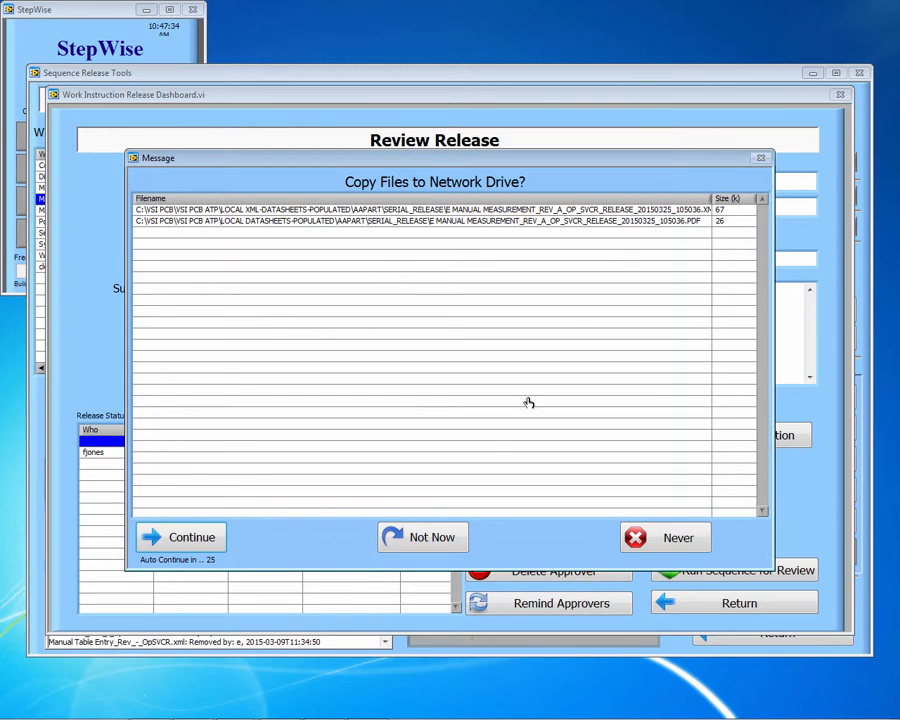
{"action": "left_click", "coordinate": [194, 545]}
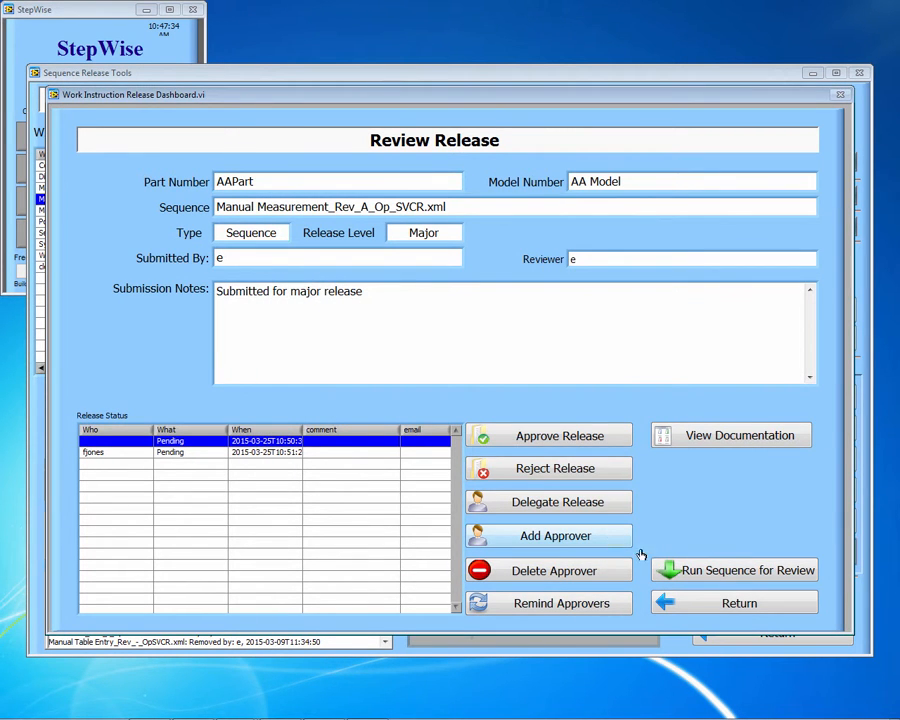
Step: Return to the main list, set the original Manual Measurement to Superseded and Power Focus to Revoked
{"action": "left_click", "coordinate": [738, 604]}
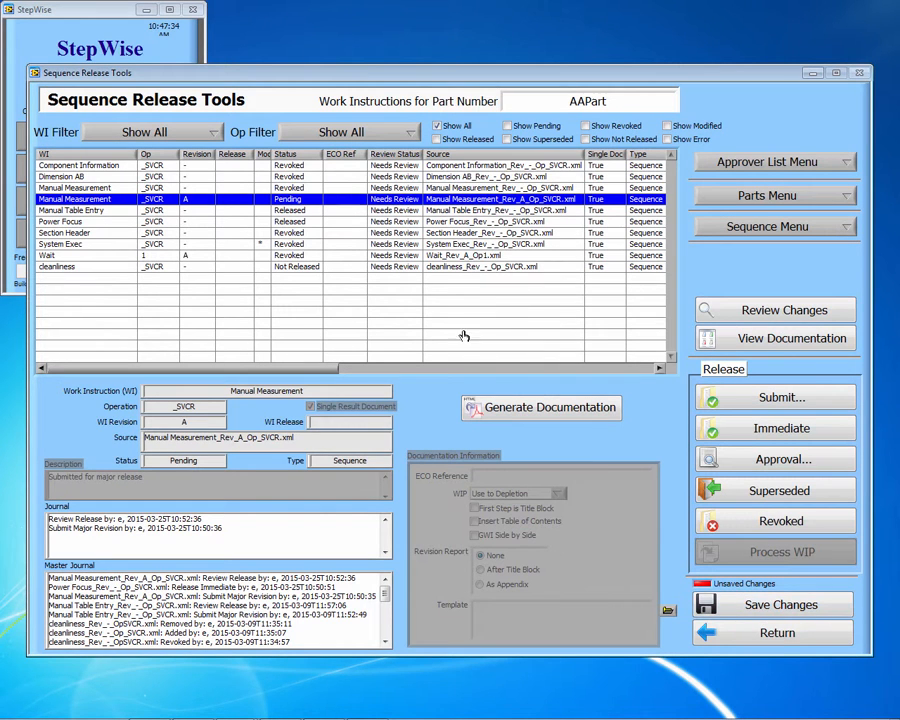
{"action": "left_click", "coordinate": [393, 188]}
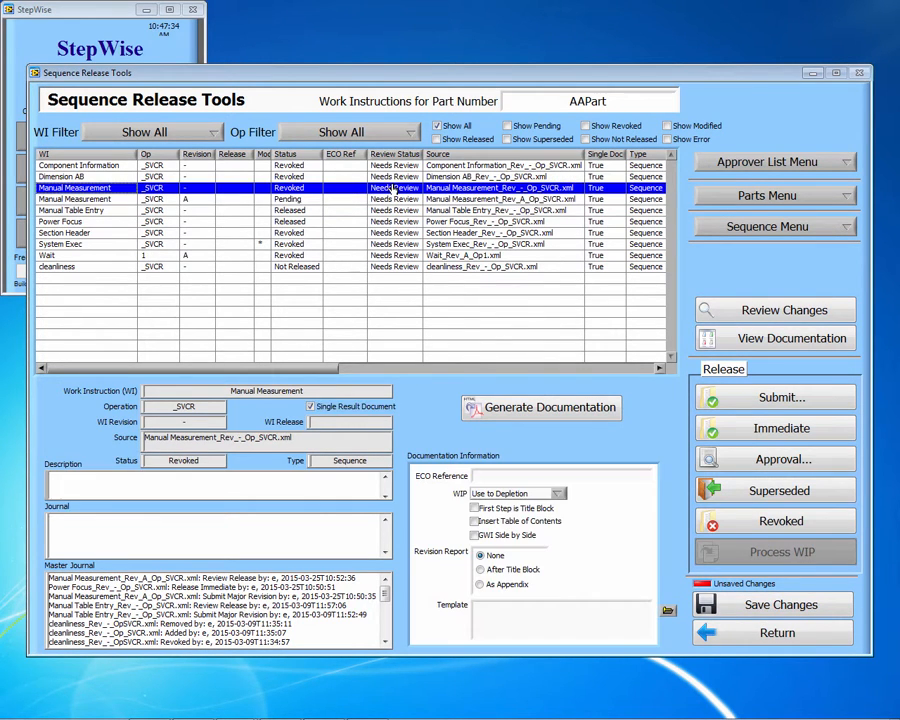
{"action": "left_click", "coordinate": [733, 494]}
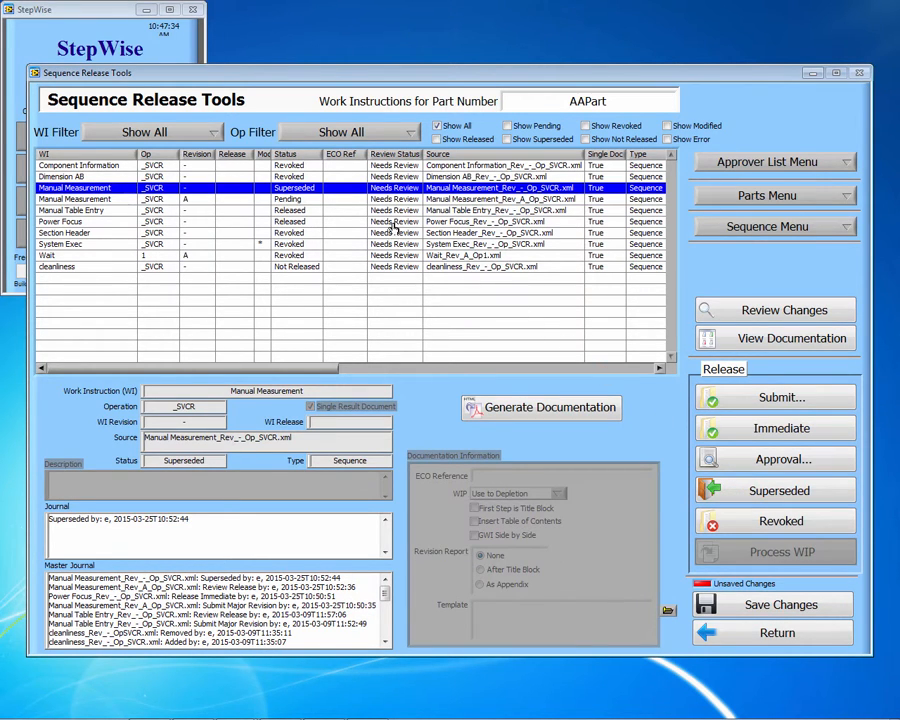
{"action": "left_click", "coordinate": [392, 224]}
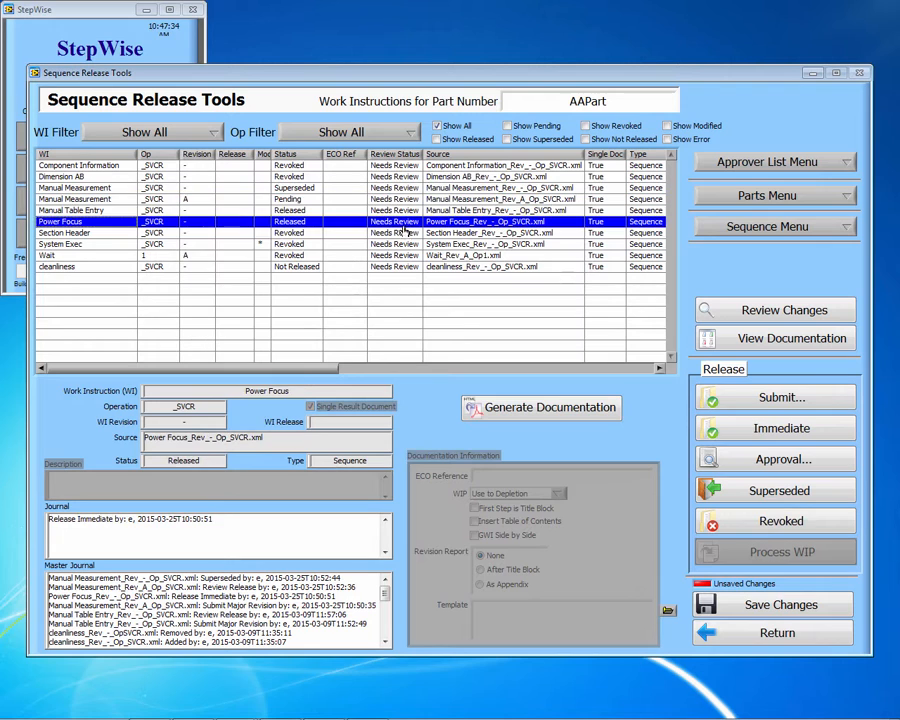
{"action": "left_click", "coordinate": [760, 525]}
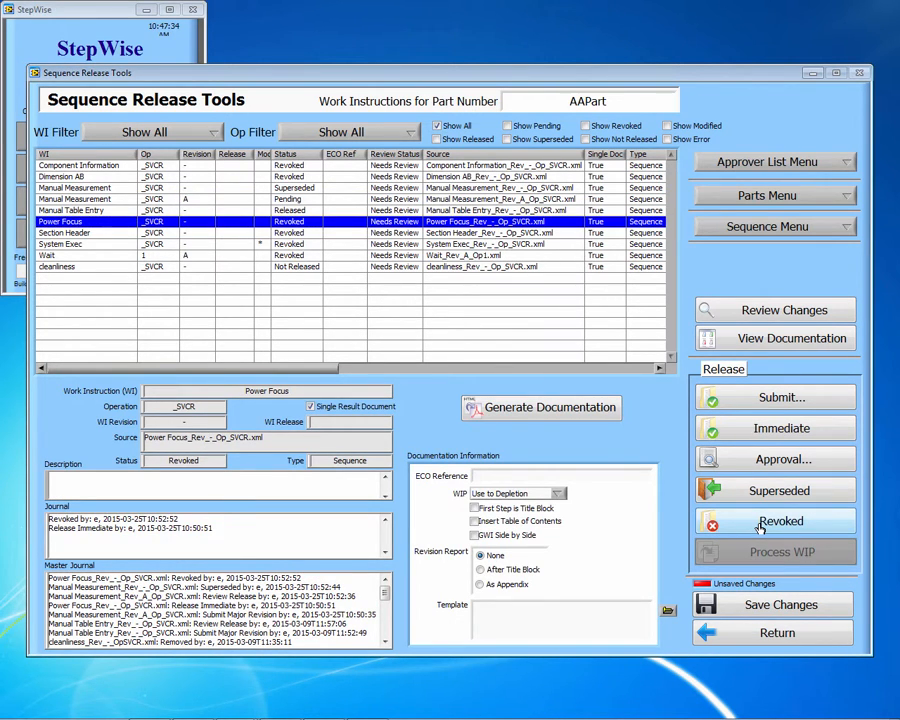